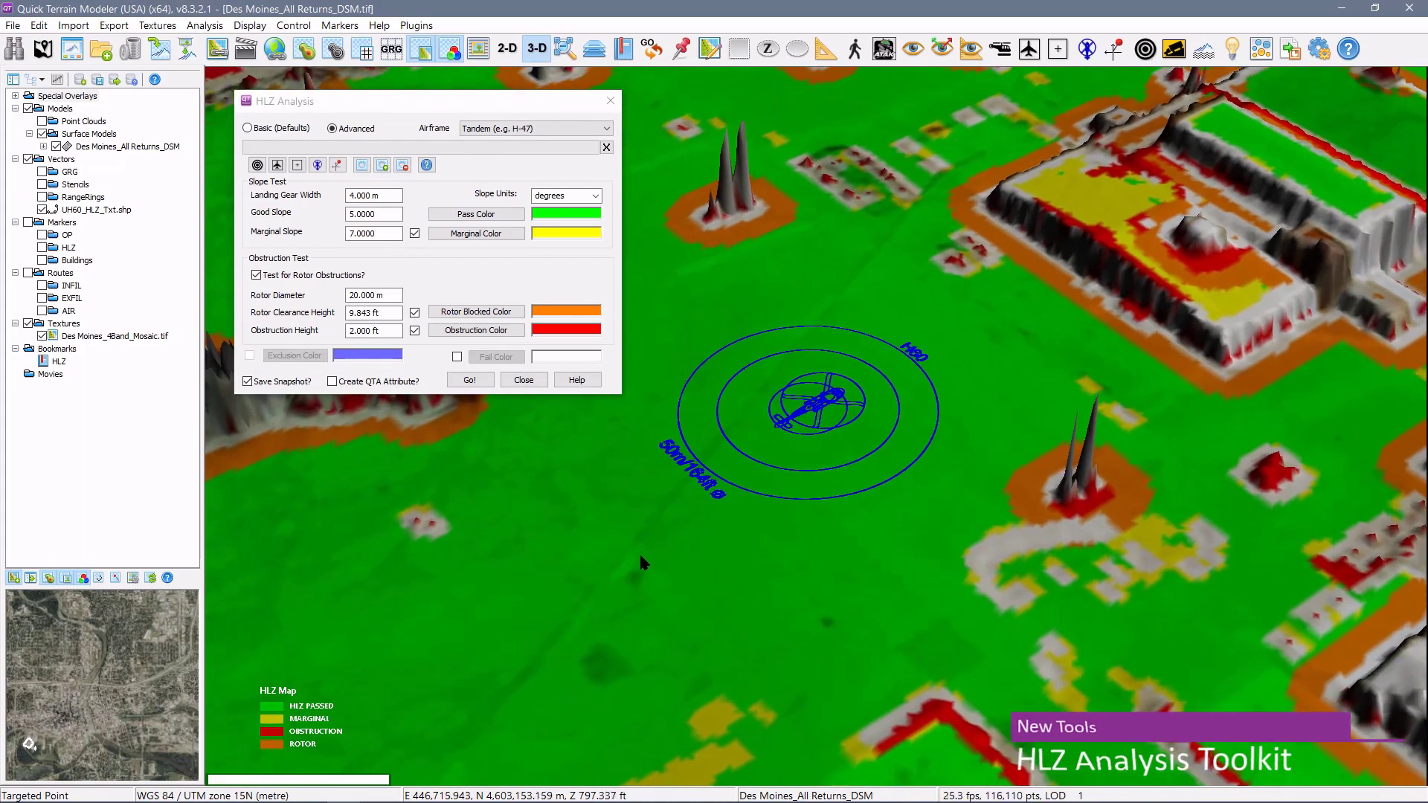
Orbit around the HLZ ring and keep the Tandem (H-47) airframe type.
drag(641, 563, 645, 608)
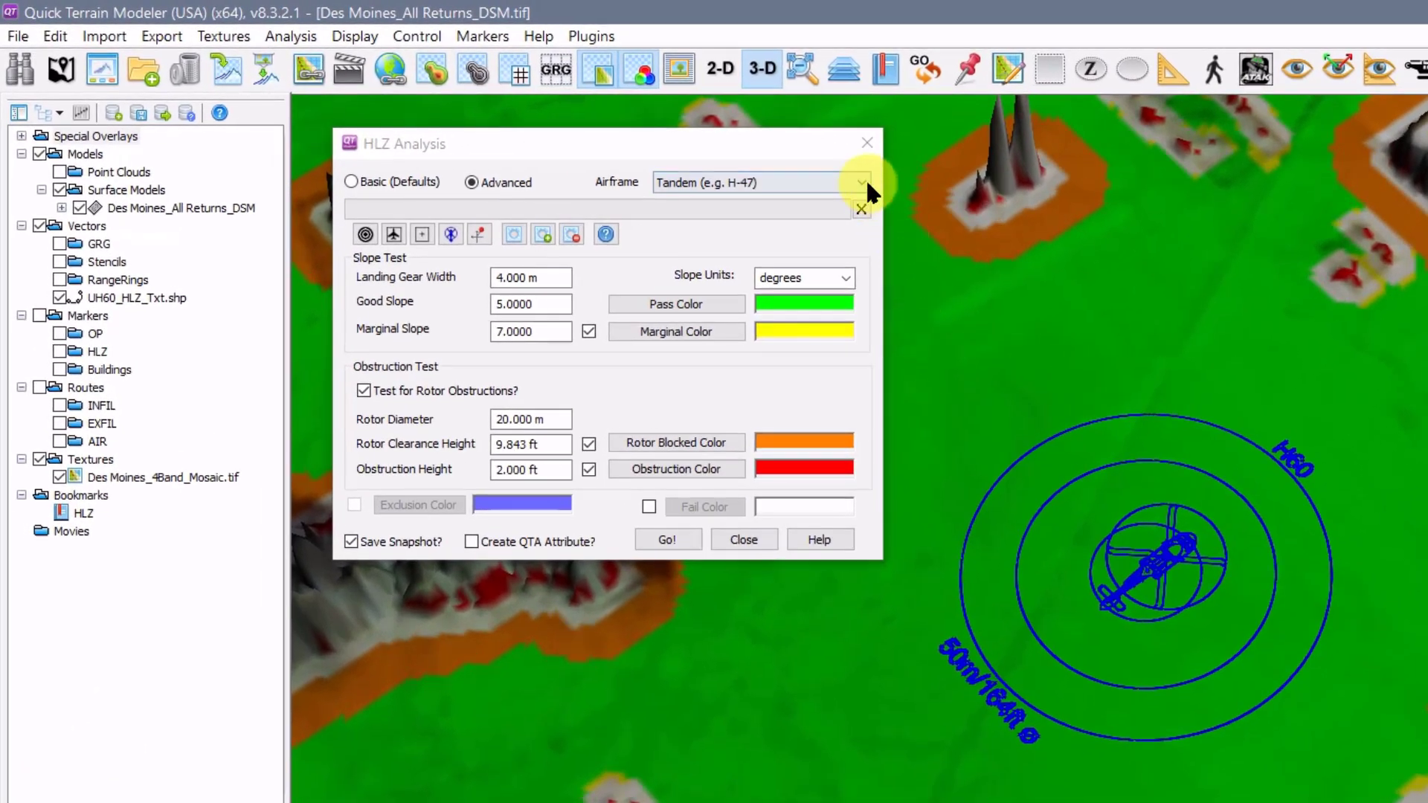
click(863, 182)
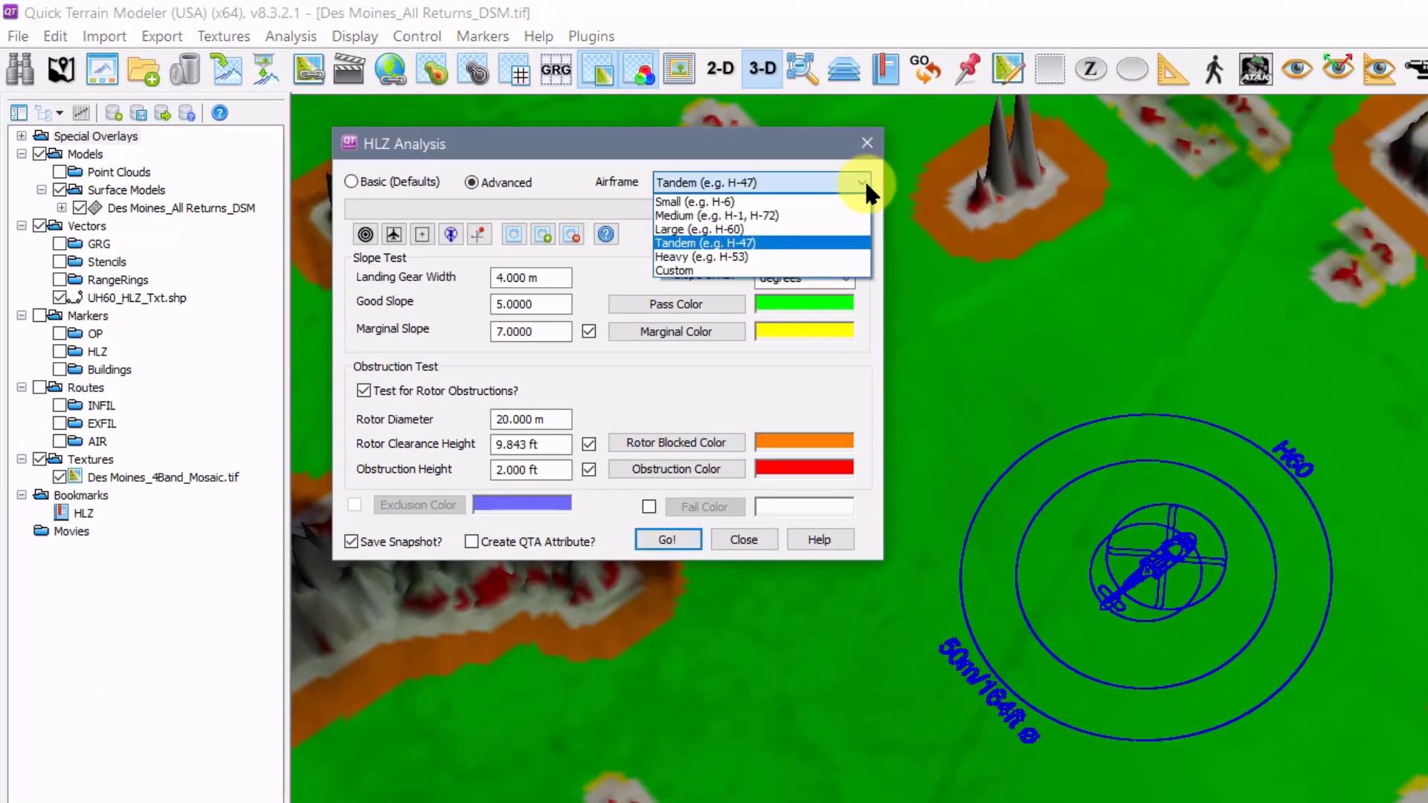
click(864, 180)
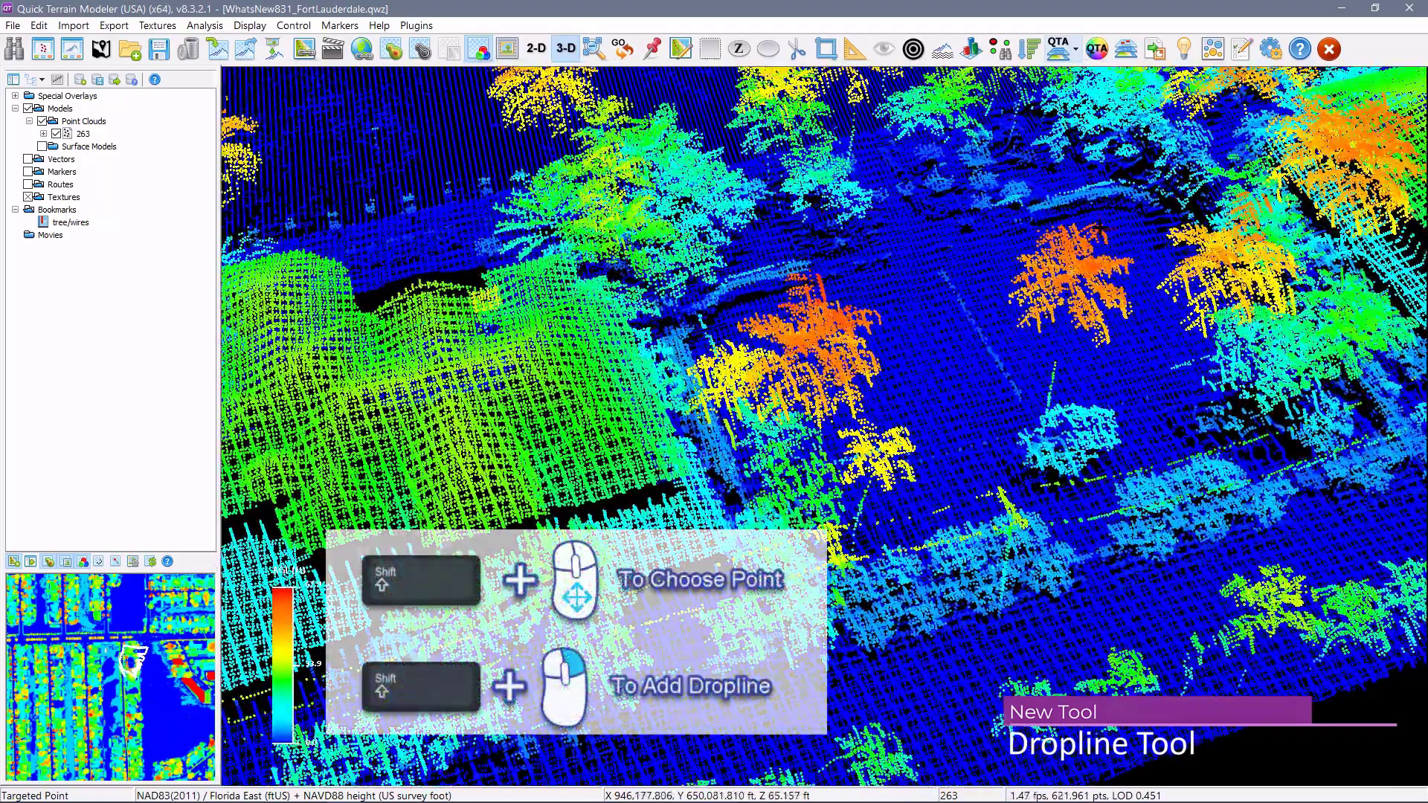
Add Dropline 3 and Dropline 4 from two tree tops down to the ground.
shift+right_click(1099, 227)
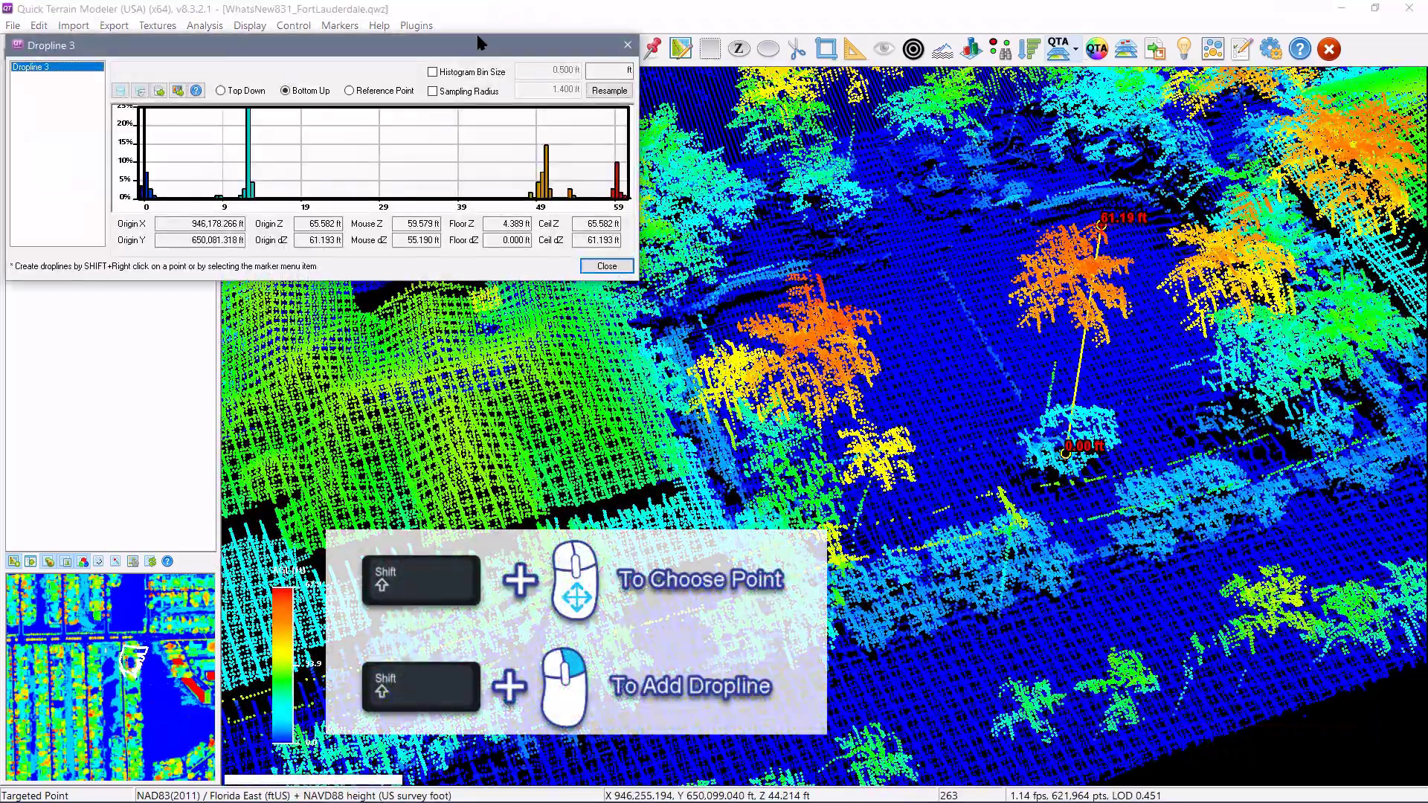
drag(488, 57, 752, 145)
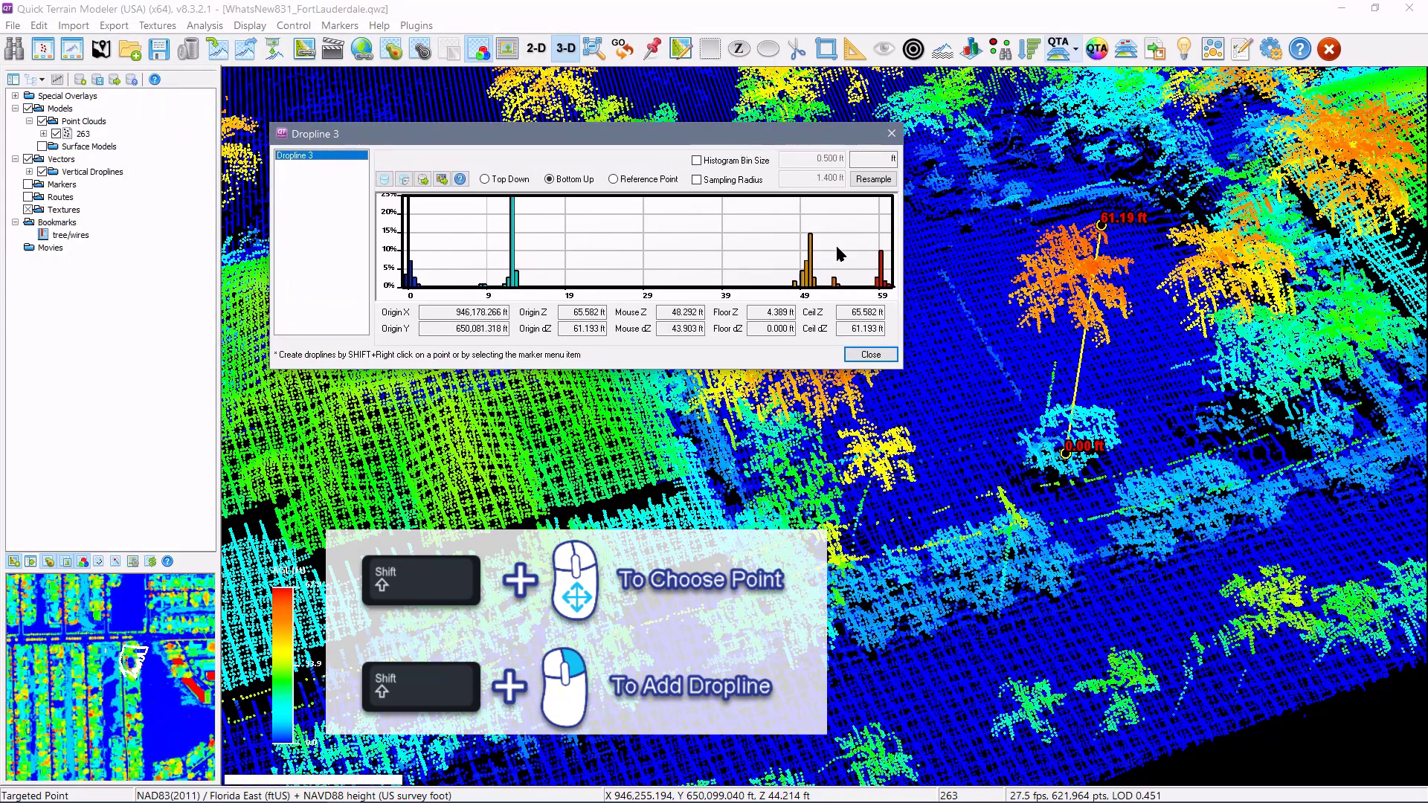
shift+right_click(1229, 233)
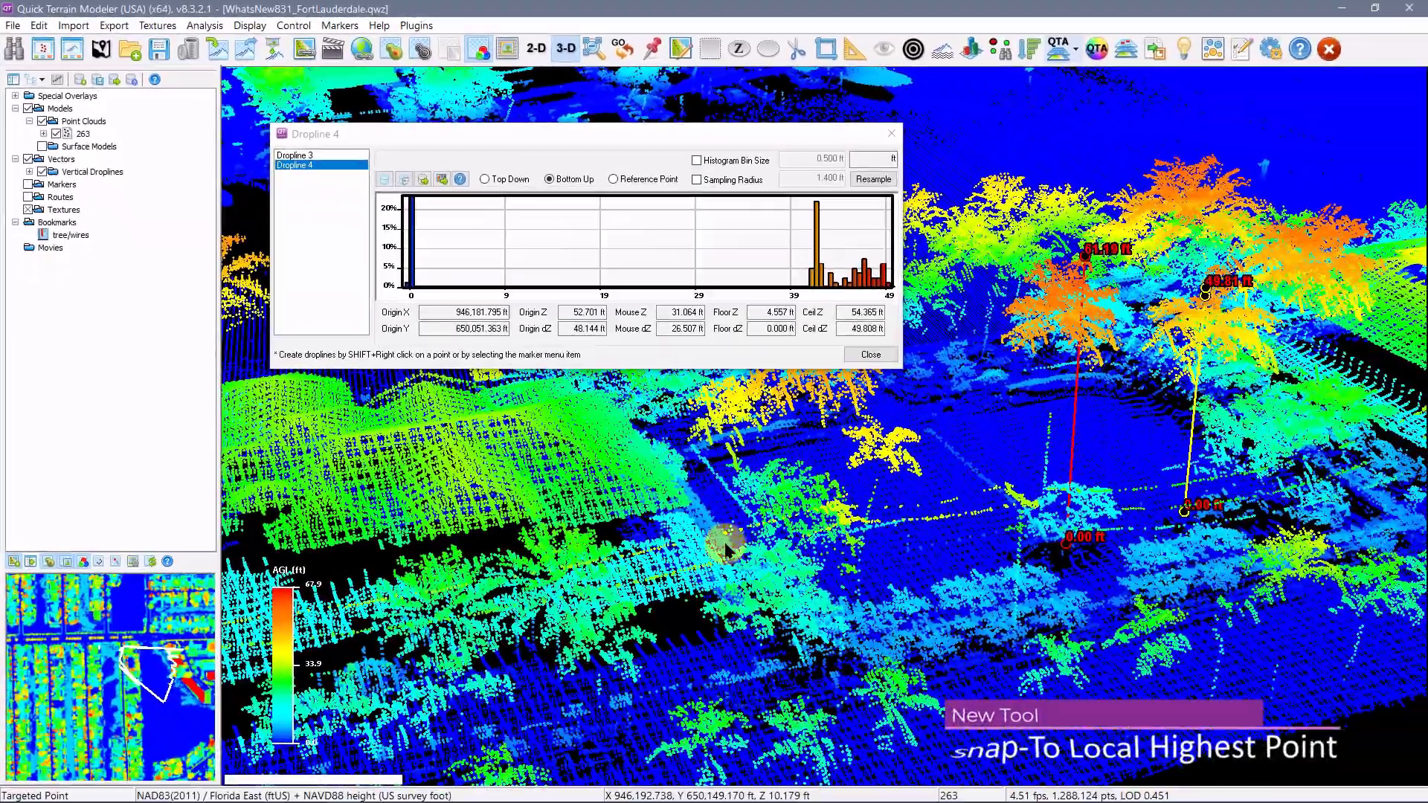
Add Dropline 5 (34.37 ft) at the snapped highest point, mark it MyMarker 0, and query it.
scroll(855, 569, up, 3)
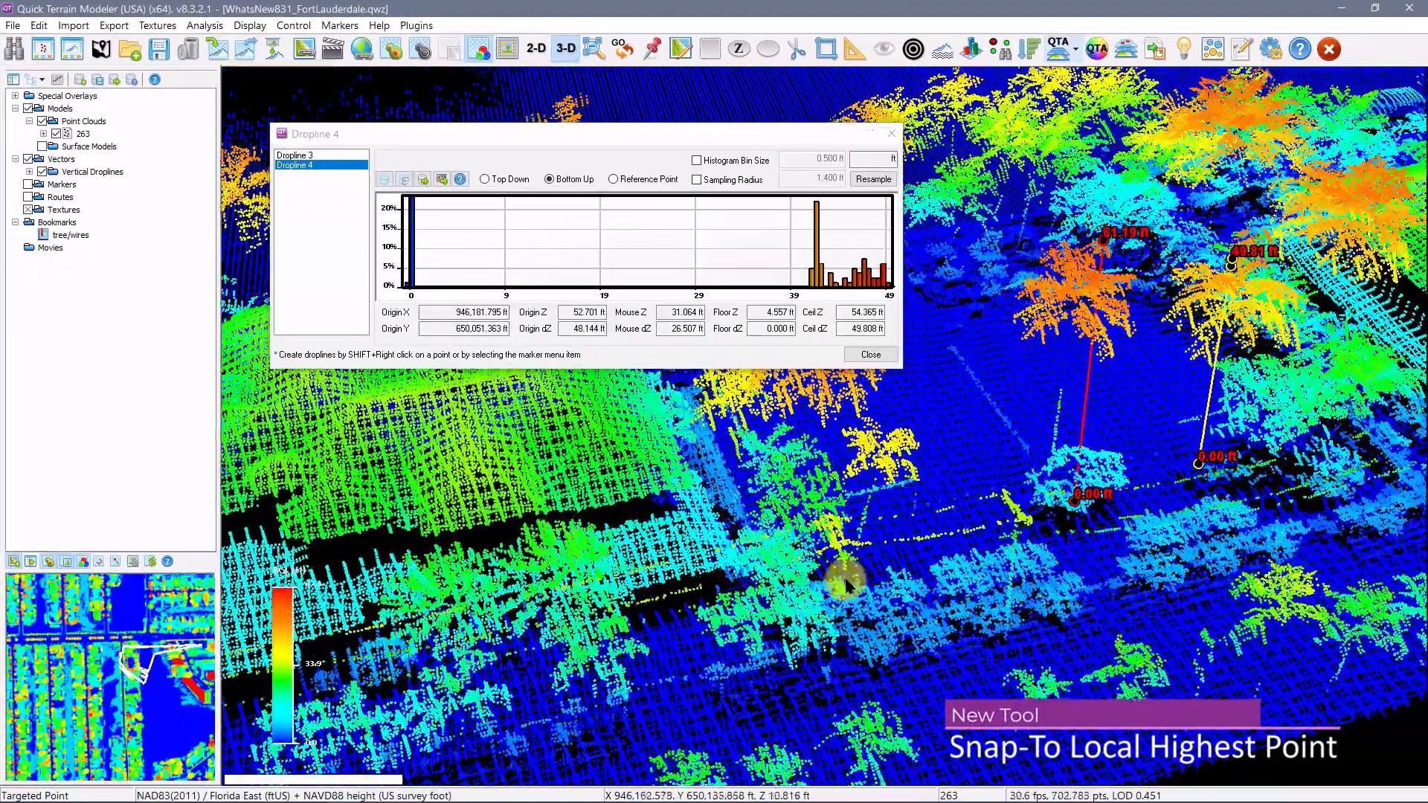
scroll(839, 588, up, 2)
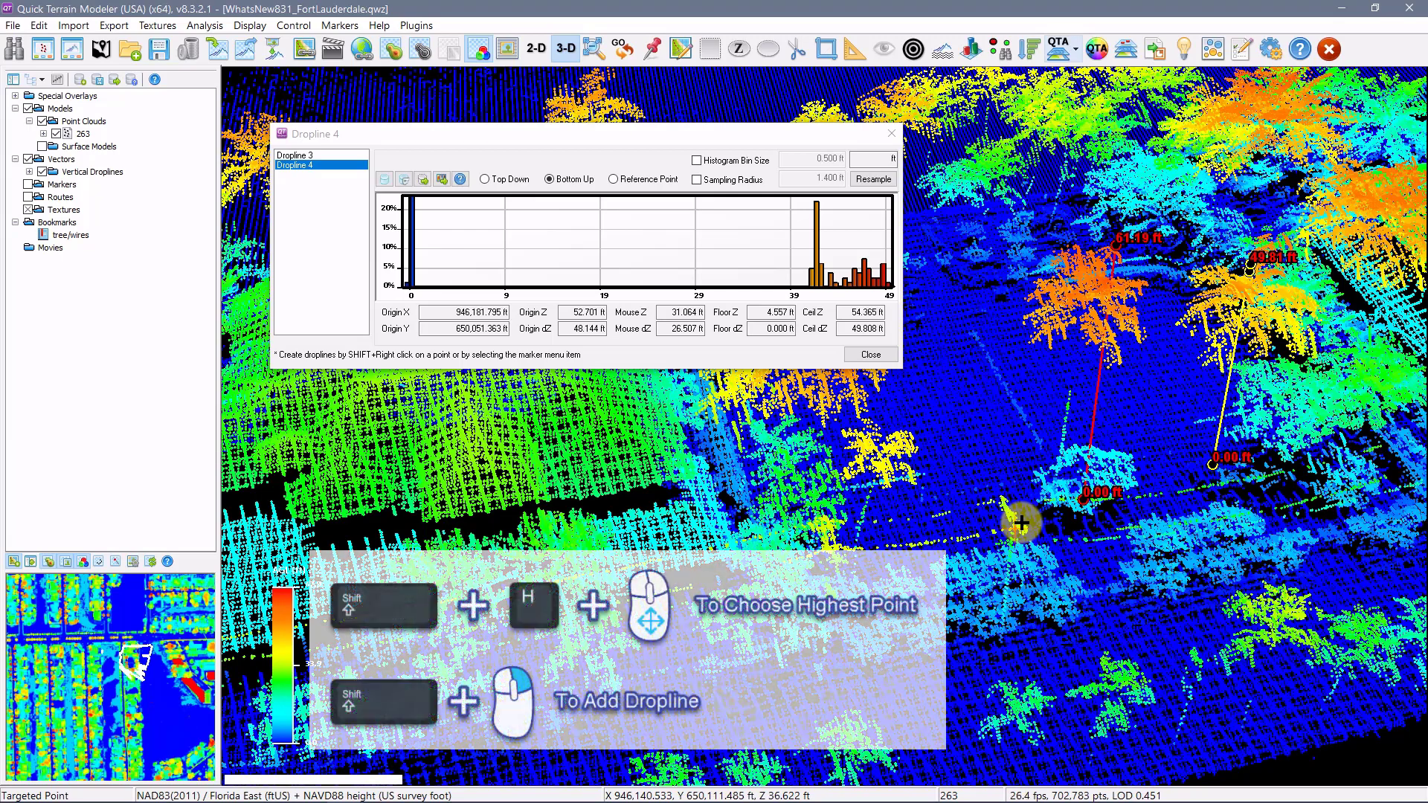
shift+right_click(1021, 523)
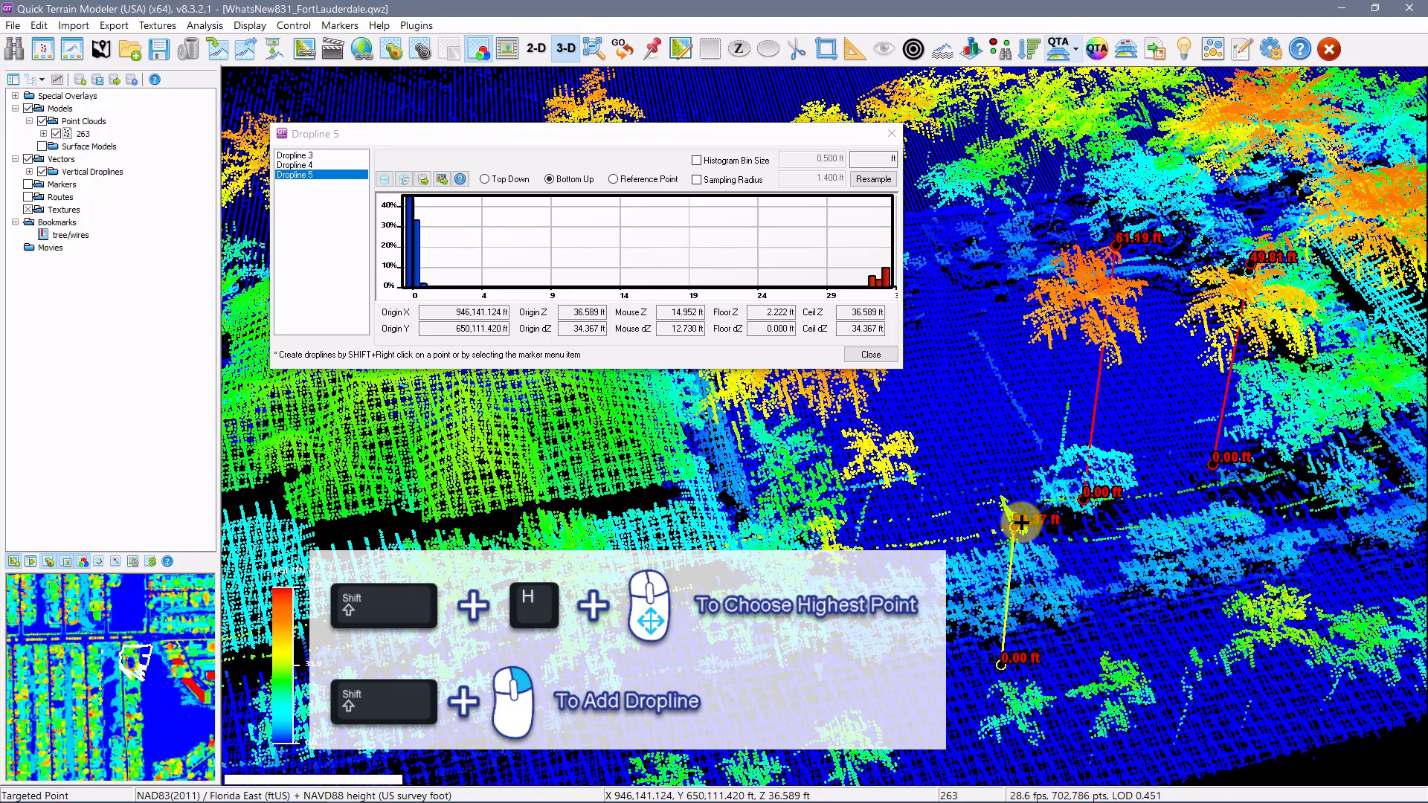
shift+click(1021, 523)
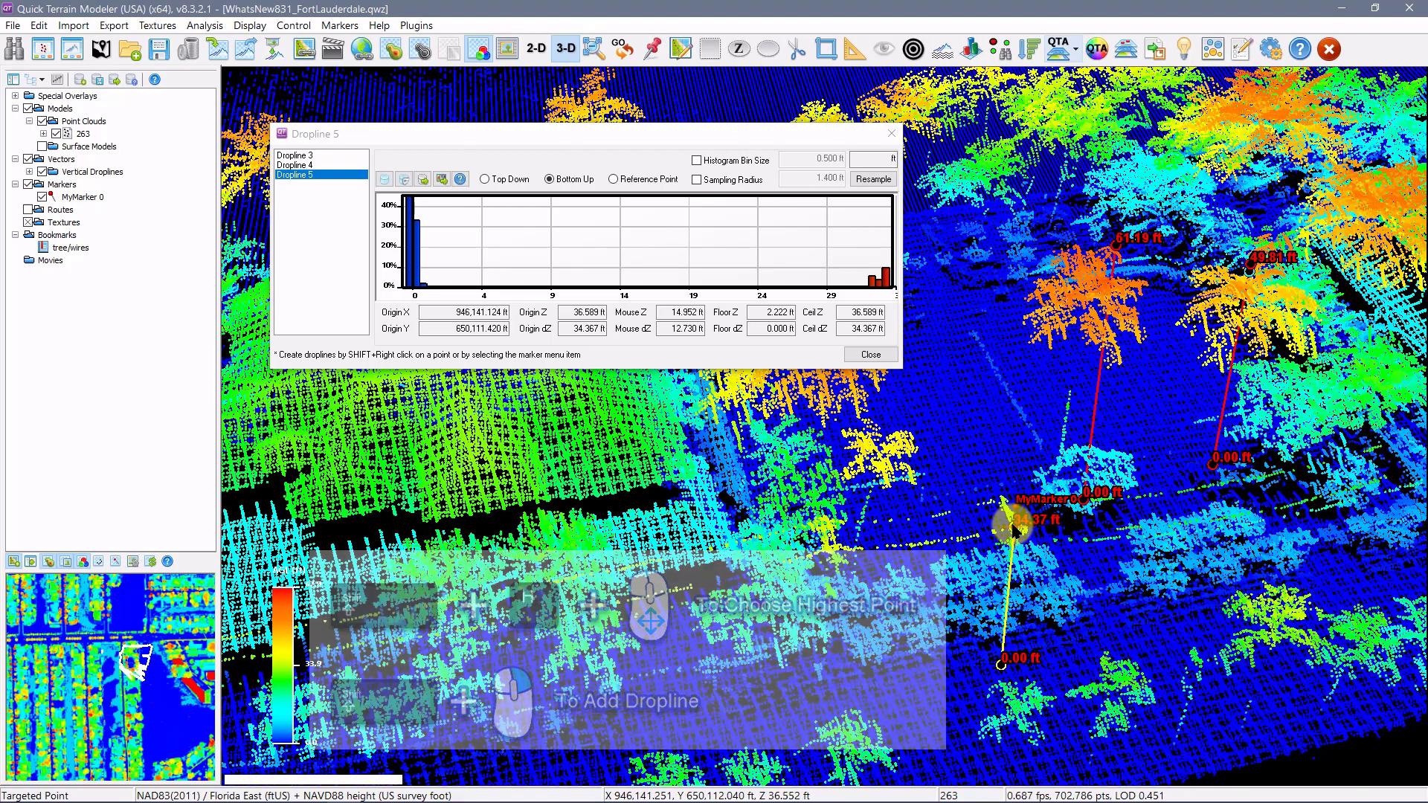
click(1015, 527)
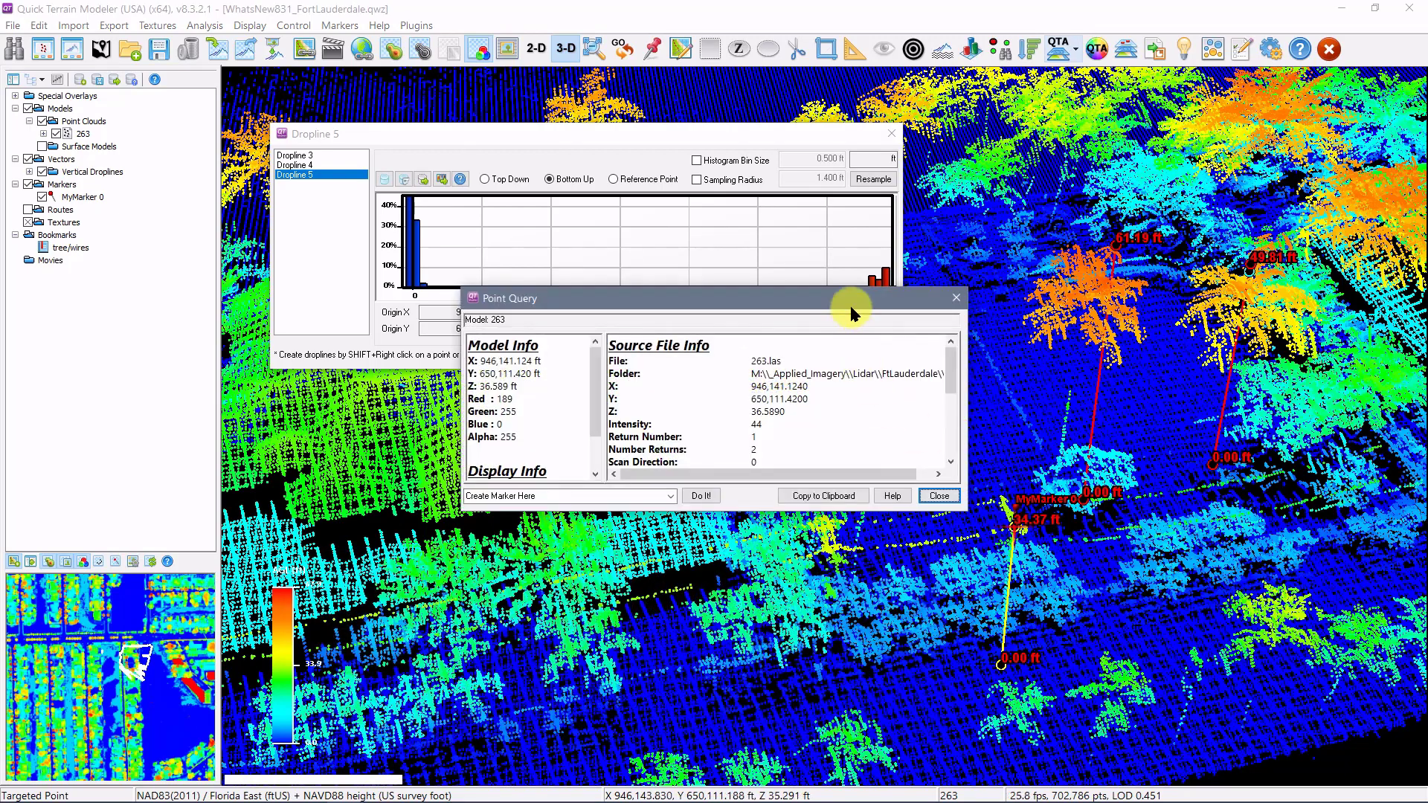
drag(852, 313, 764, 432)
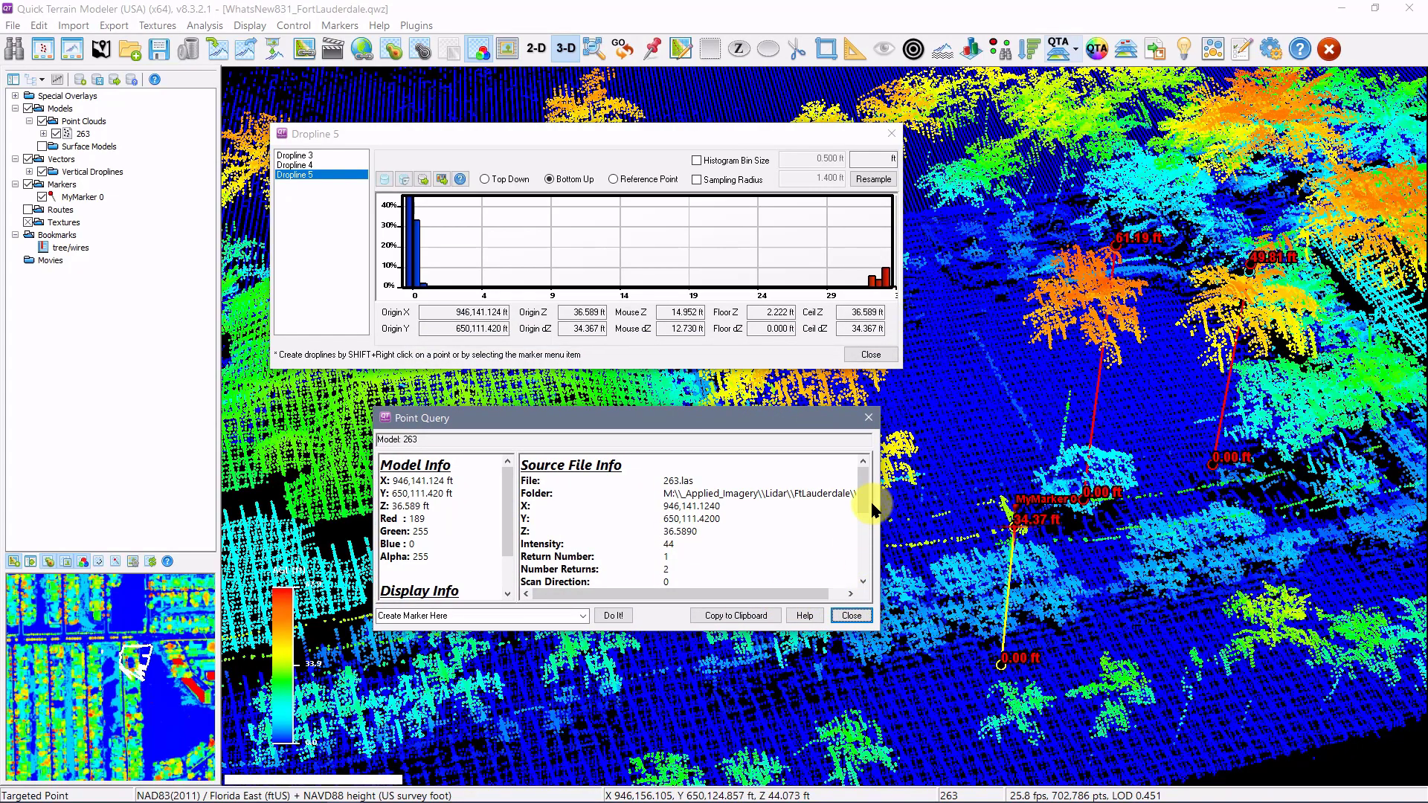
click(584, 617)
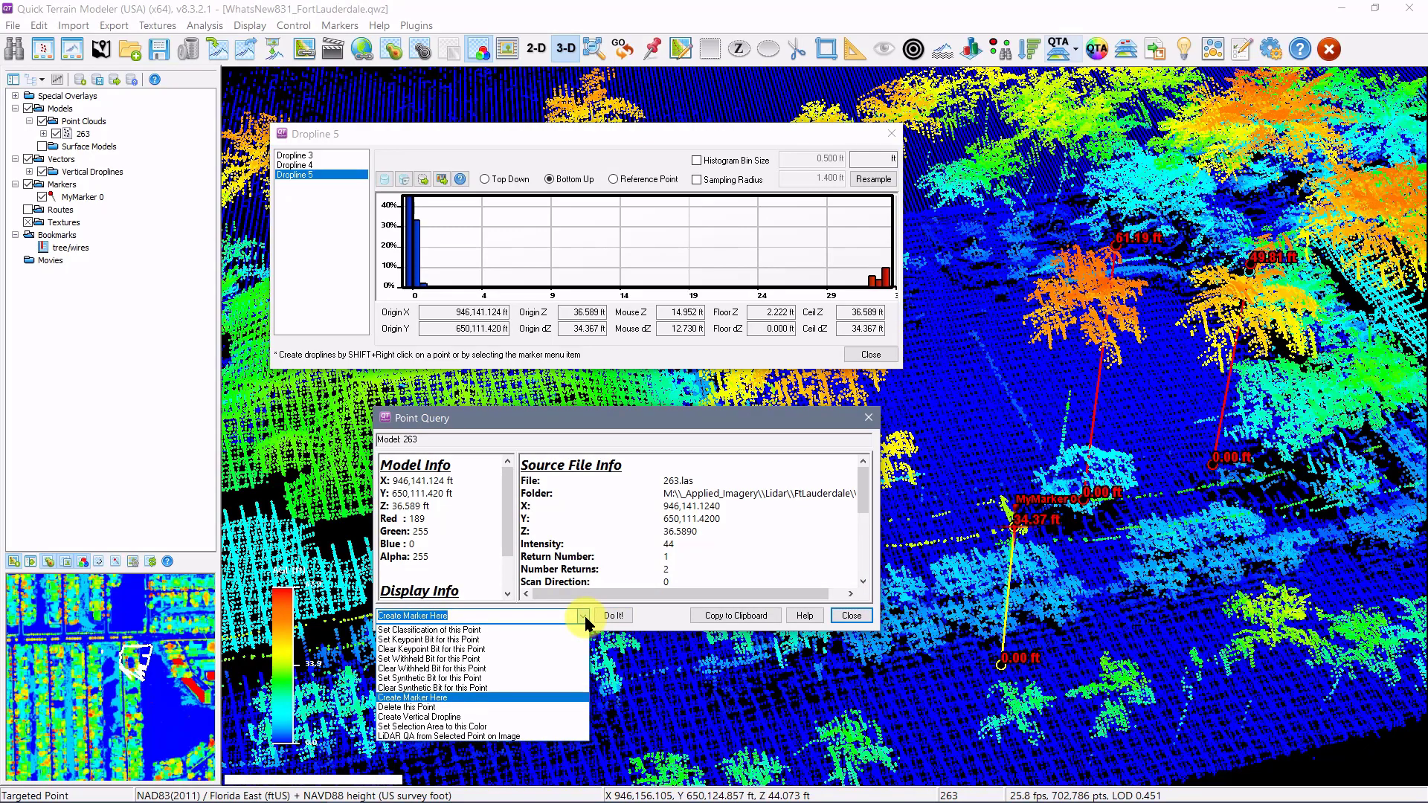
click(584, 618)
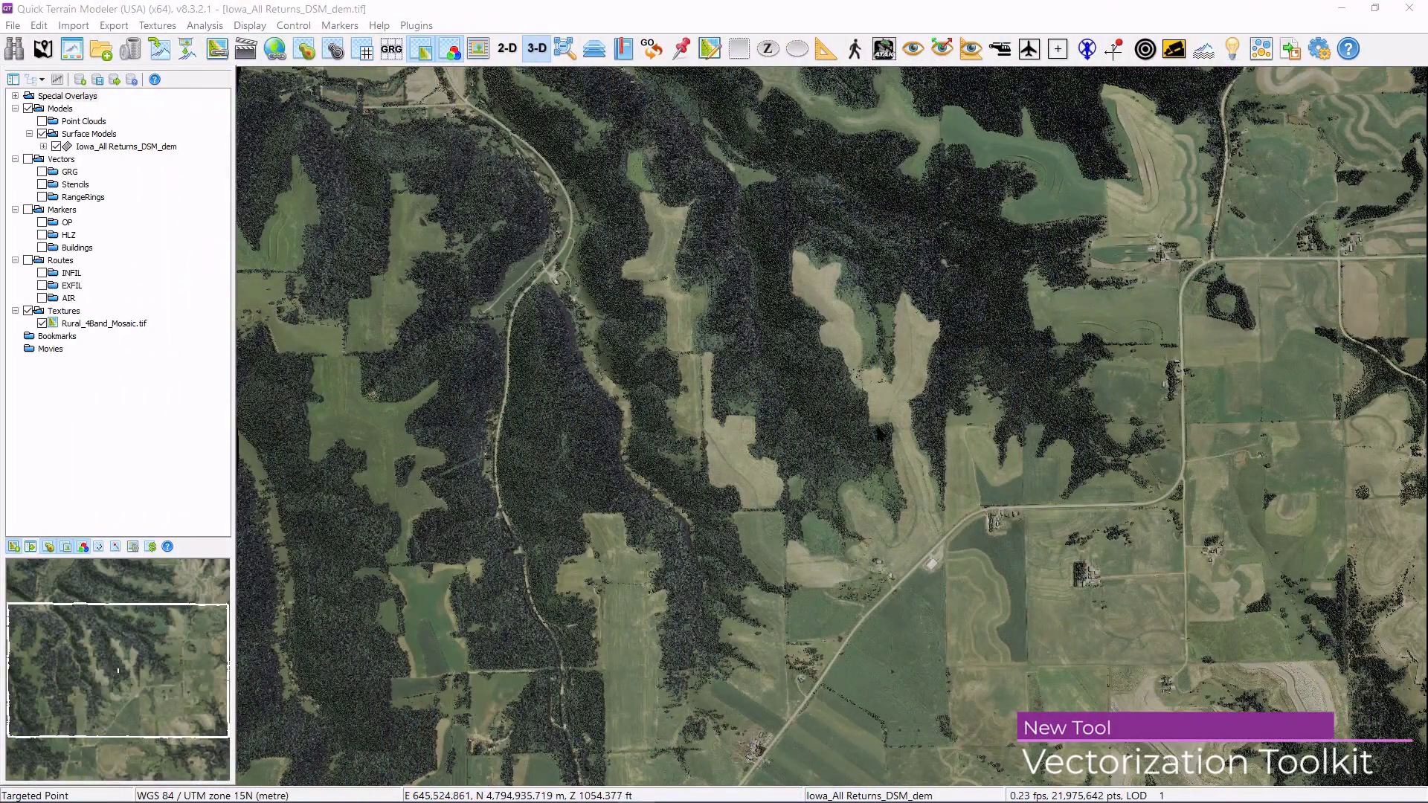
After a slope point query, vectorize terrain with QTA: Slope above 15.000 into a Slope > 15 layer.
click(732, 429)
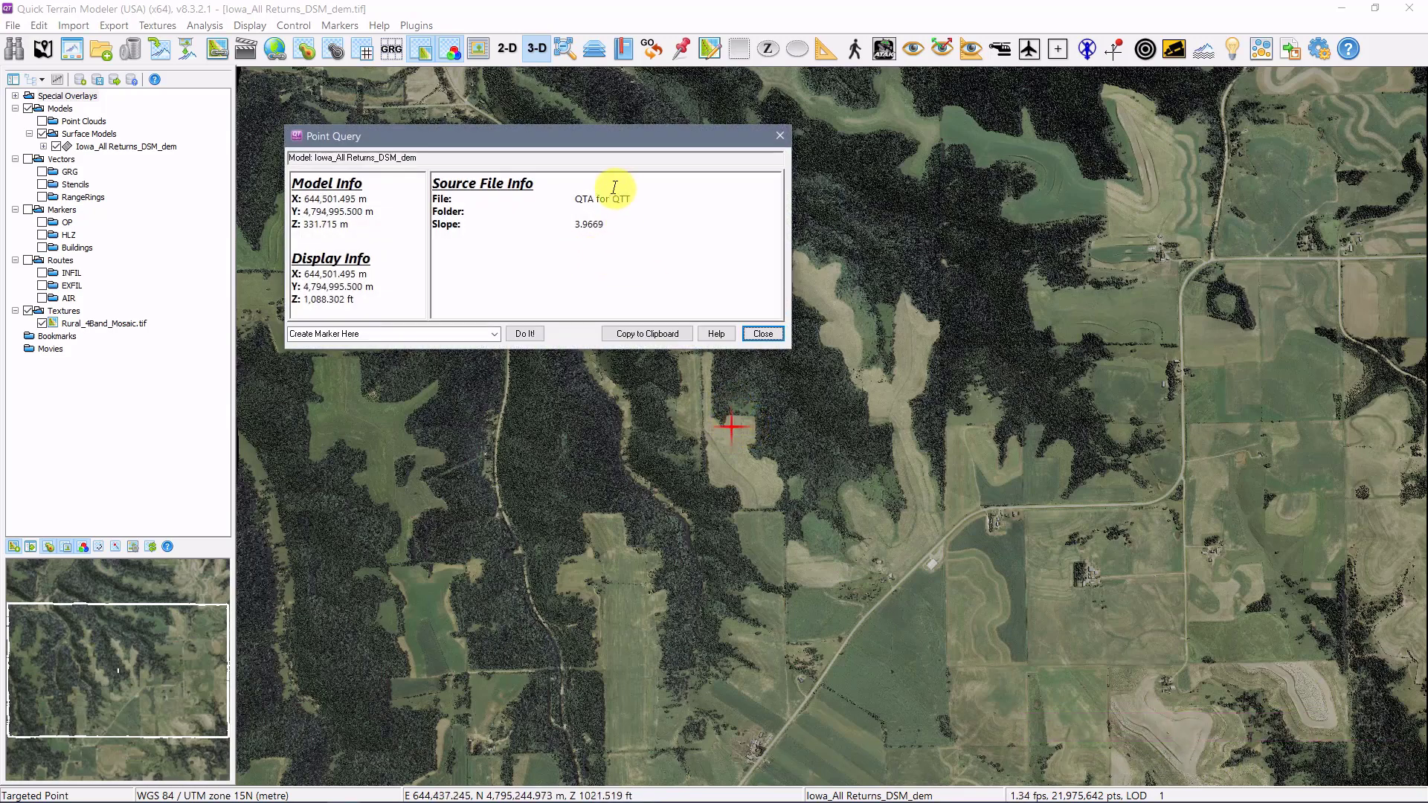
click(764, 335)
click(207, 25)
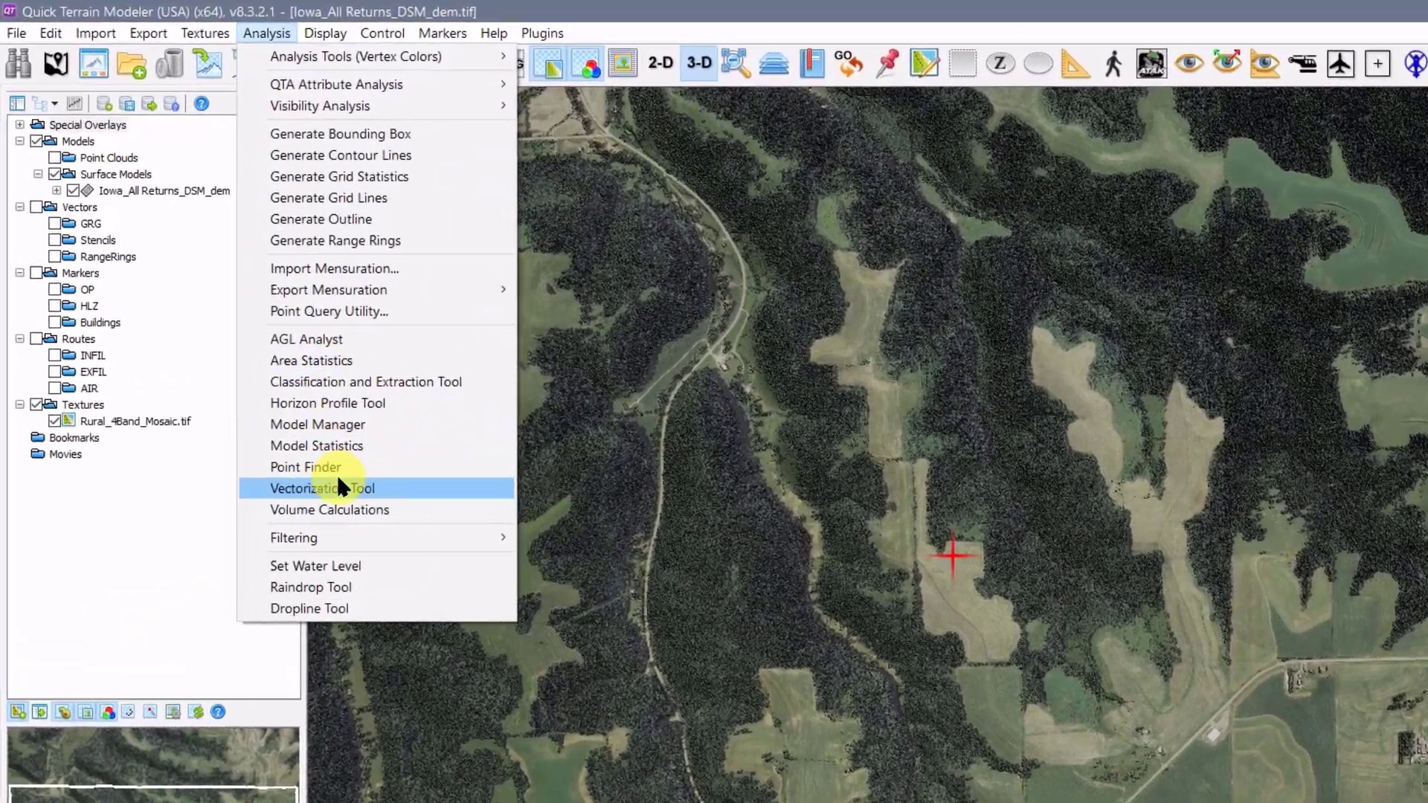
click(264, 397)
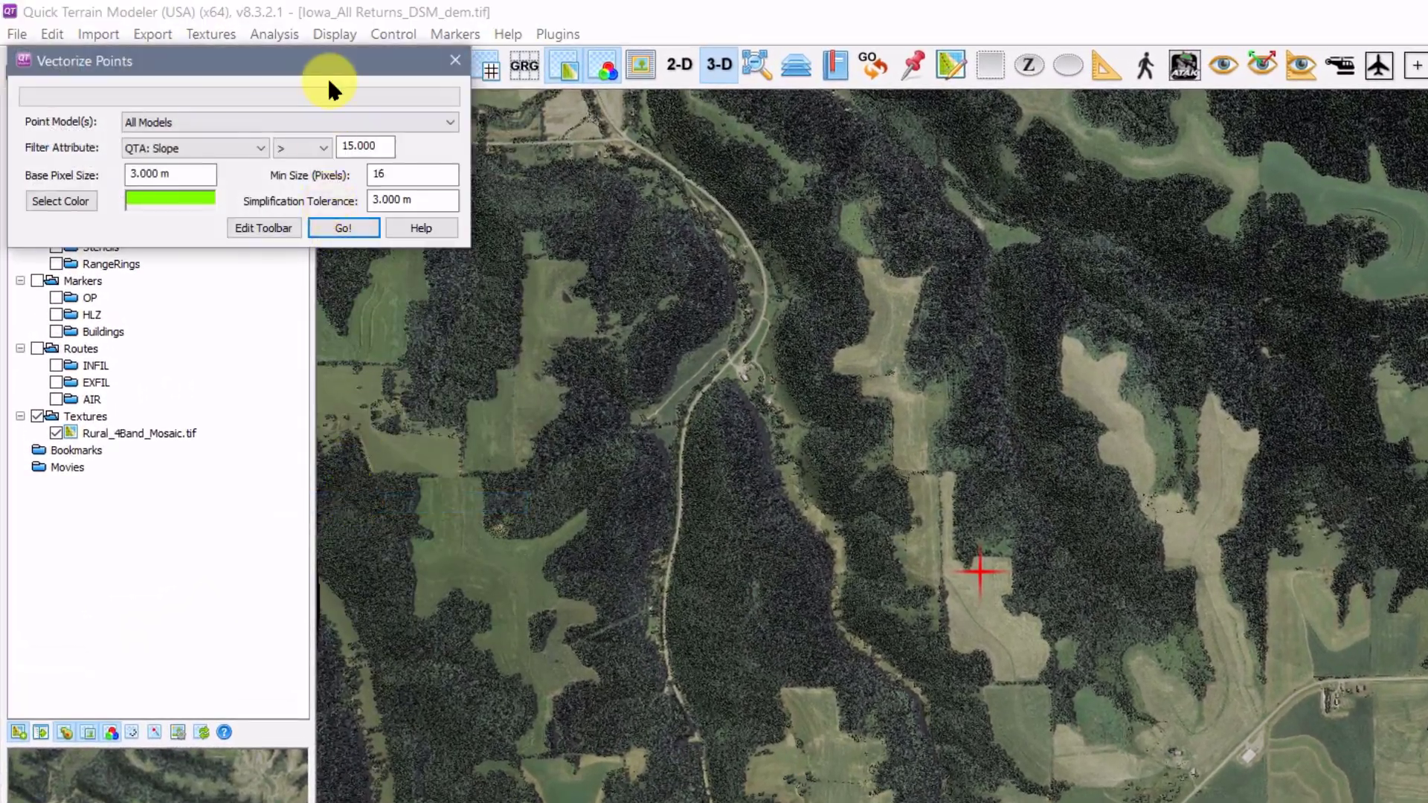
drag(328, 76, 664, 186)
click(591, 258)
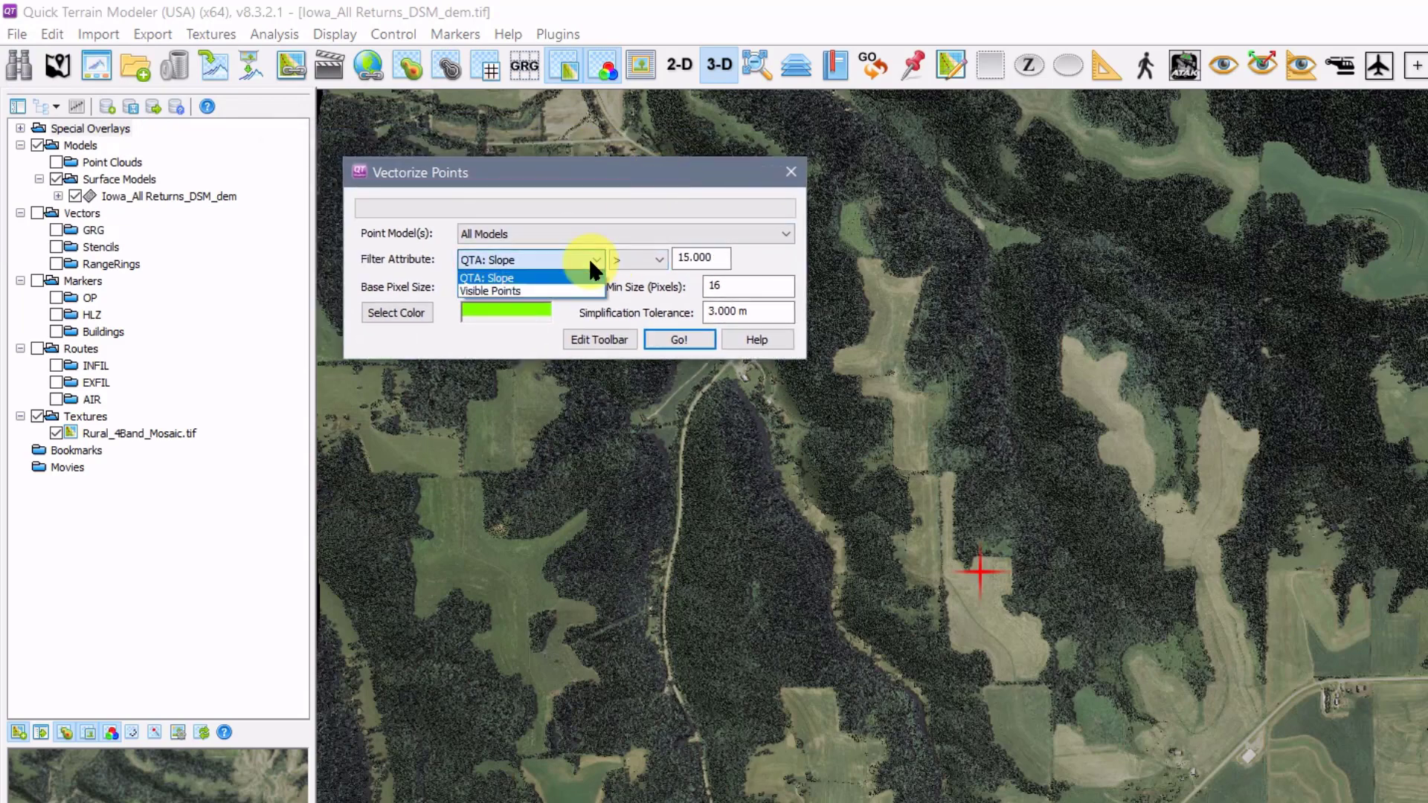
click(588, 257)
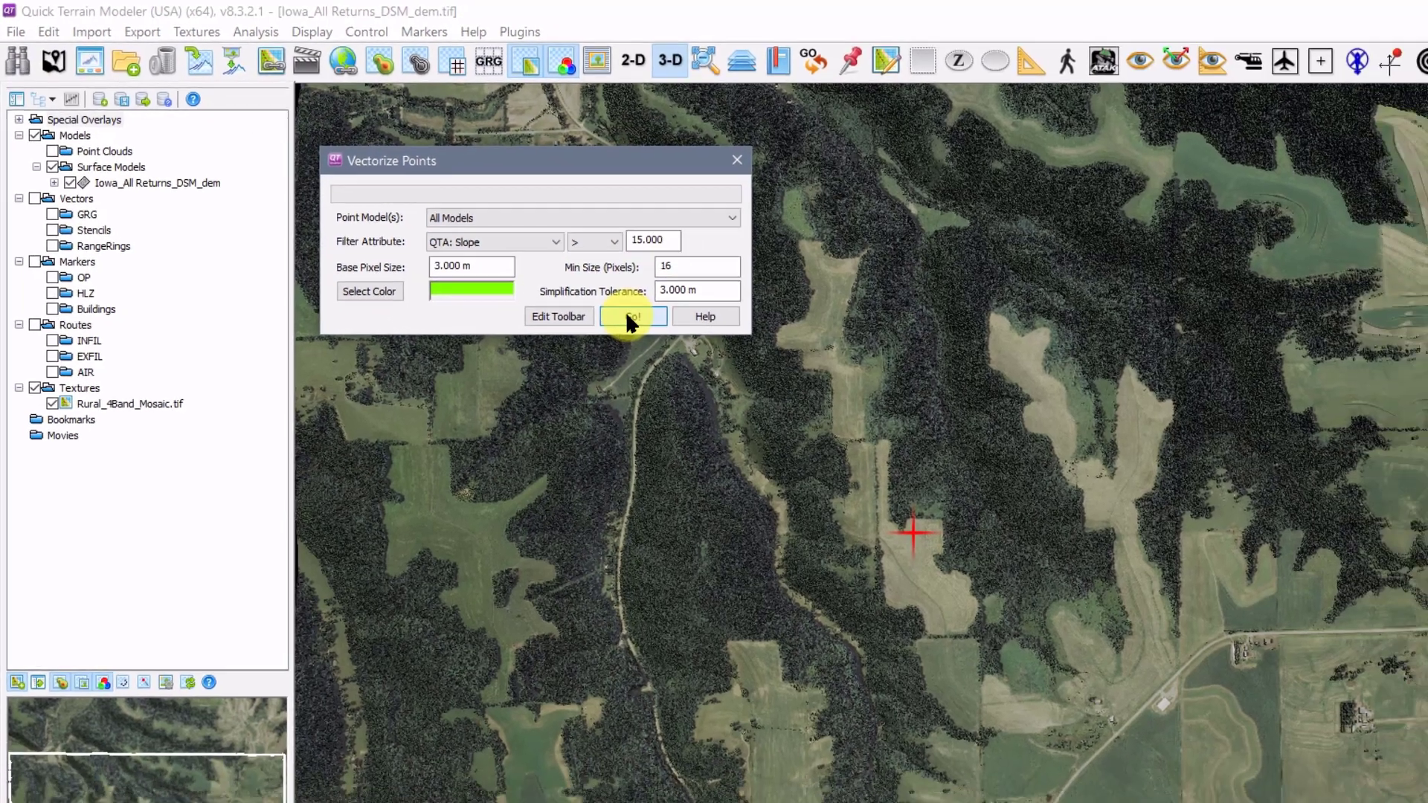
click(626, 316)
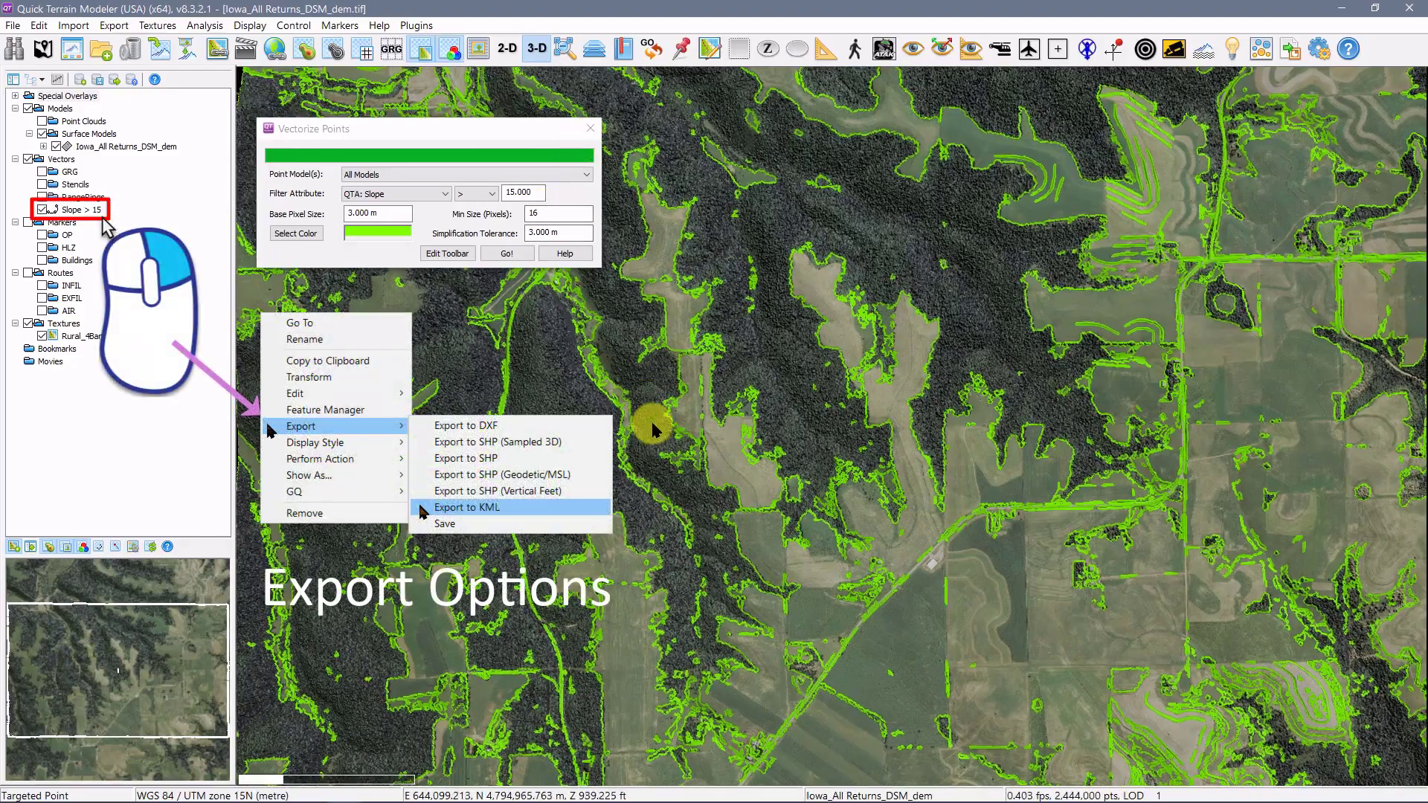
scroll(652, 427, up, 10)
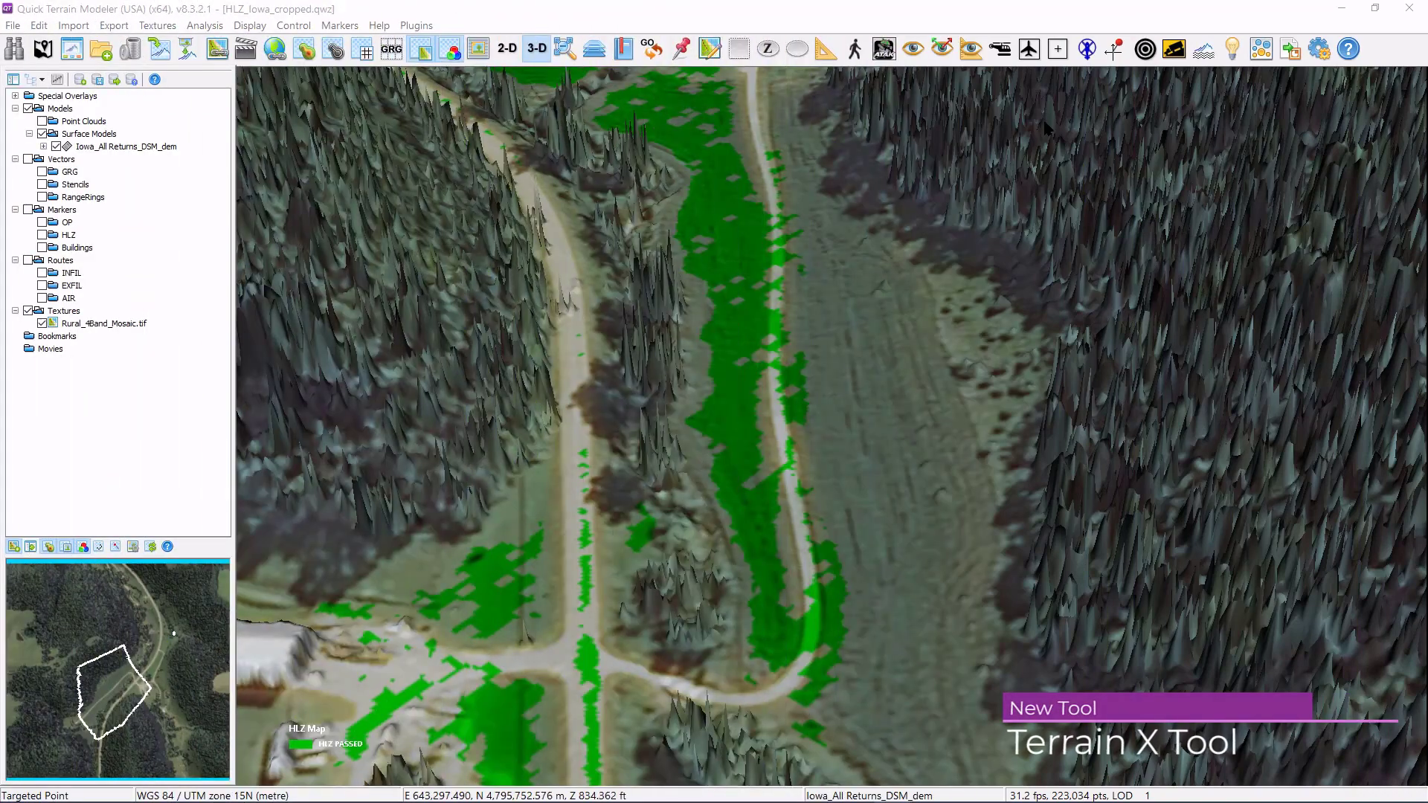
Place a Terrain-X cross in the green strip reading 30 m slope 1.3° and 20 m slope 0.07°.
click(1111, 52)
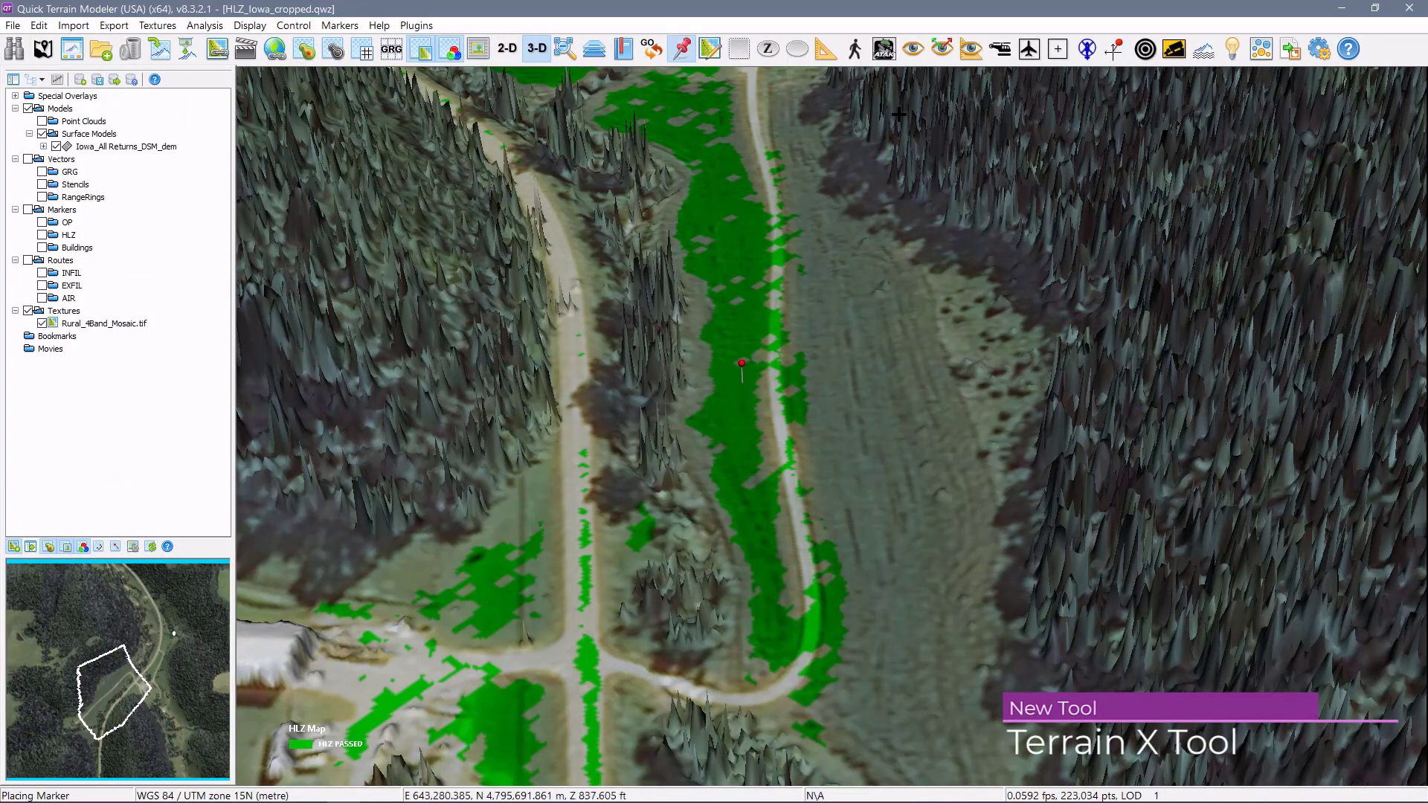
click(742, 385)
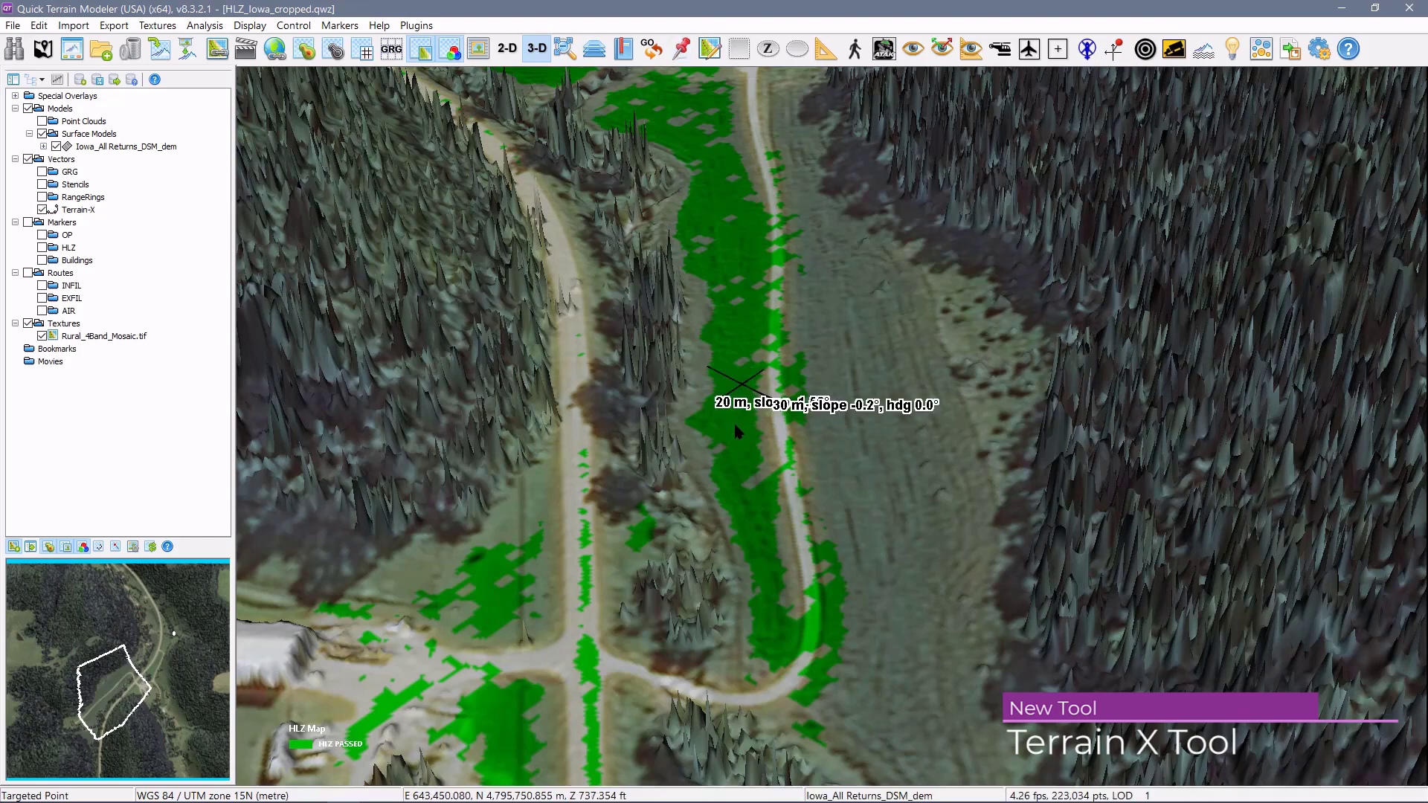
scroll(733, 421, up, 6)
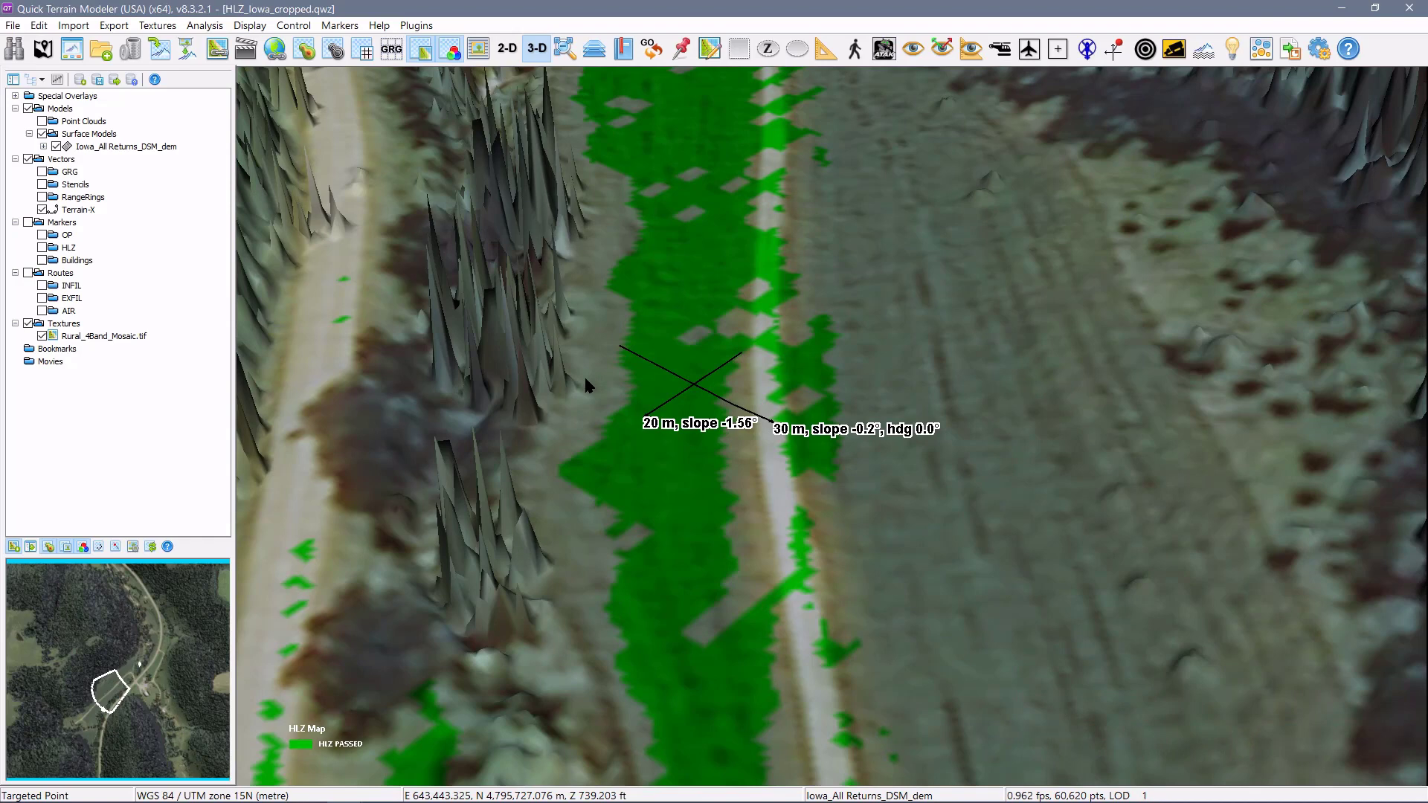
mouse_move(611, 347)
mouse_down()
mouse_move(627, 424)
mouse_move(669, 475)
mouse_move(700, 467)
mouse_move(664, 473)
mouse_up()
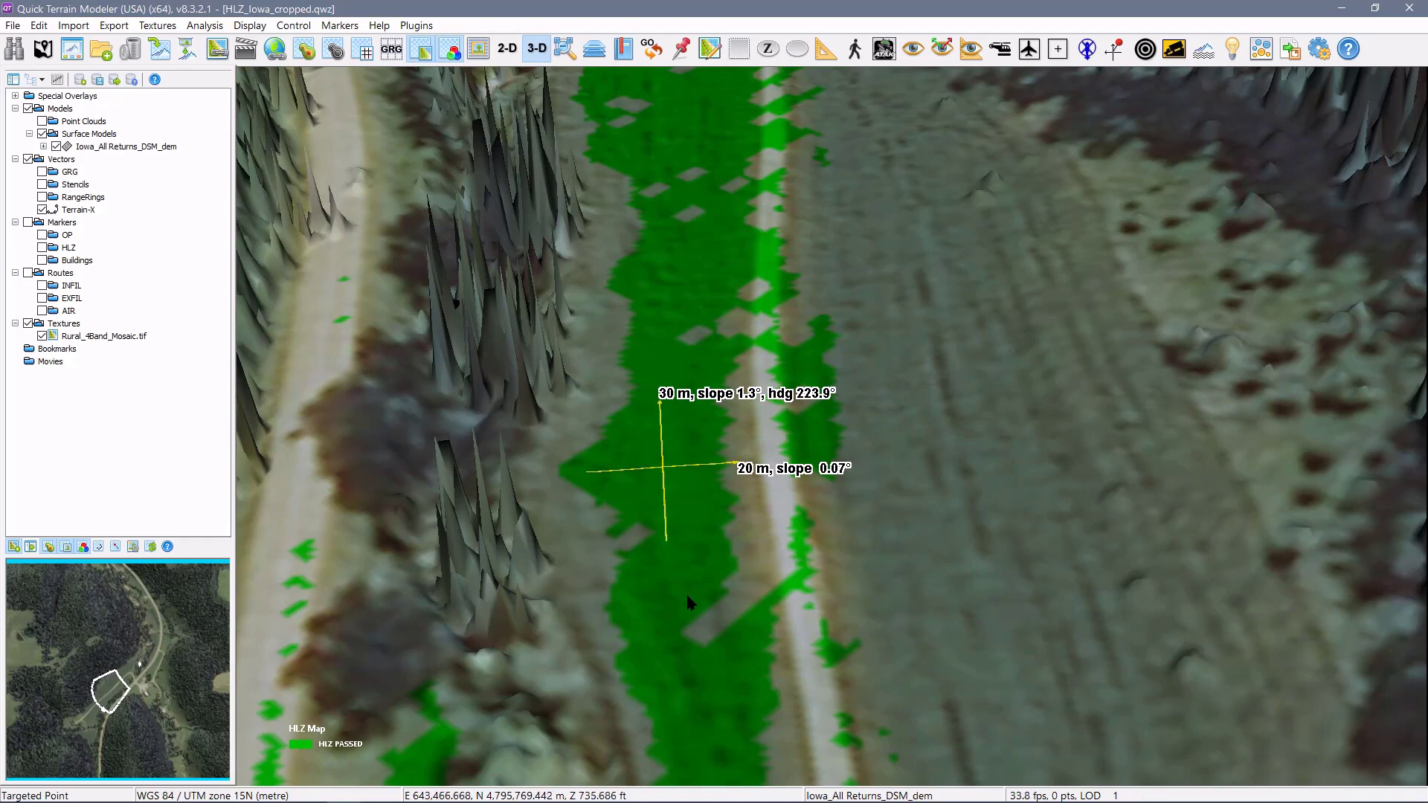
drag(688, 597, 646, 579)
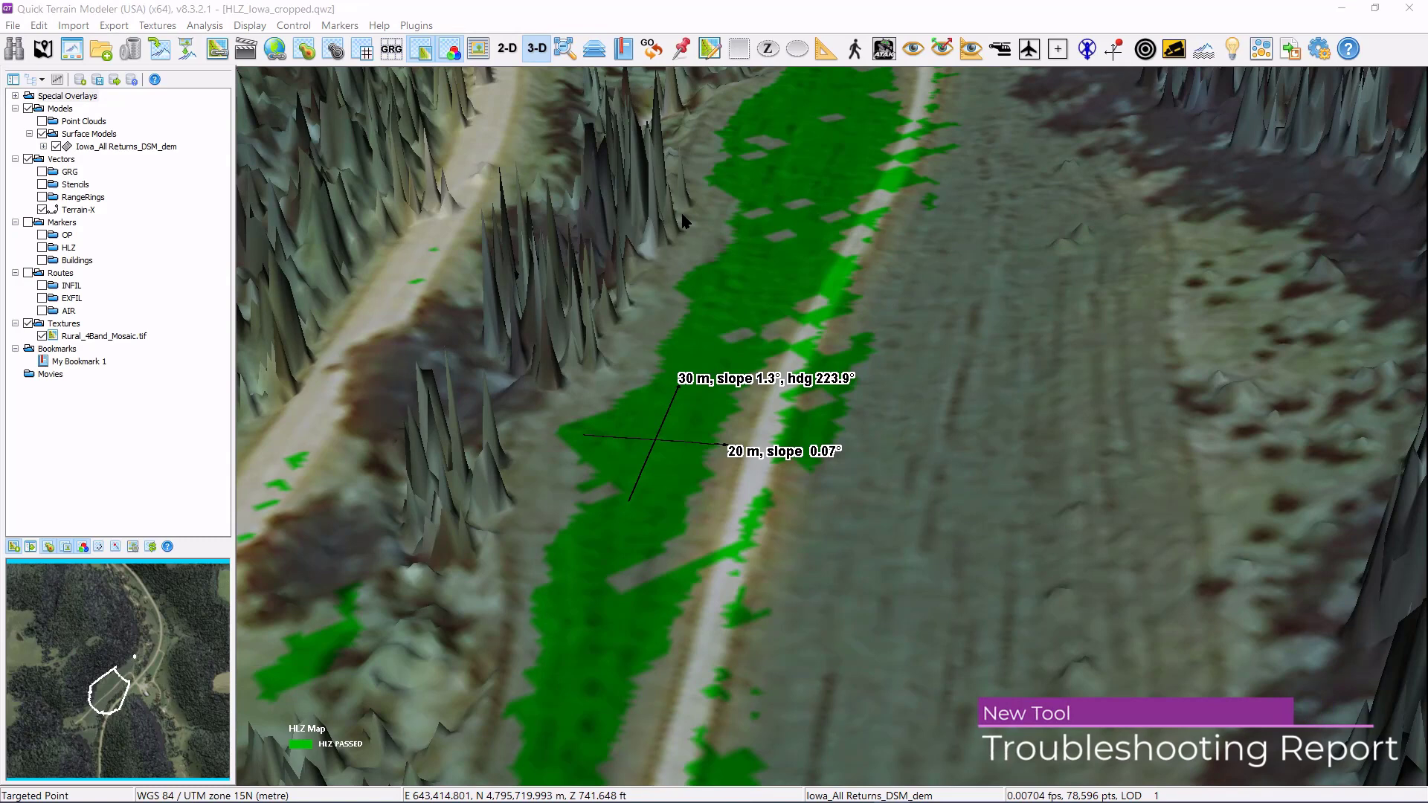
Generate a troubleshooting report e-mail to Applied Imagery Support from the Help menu.
click(379, 26)
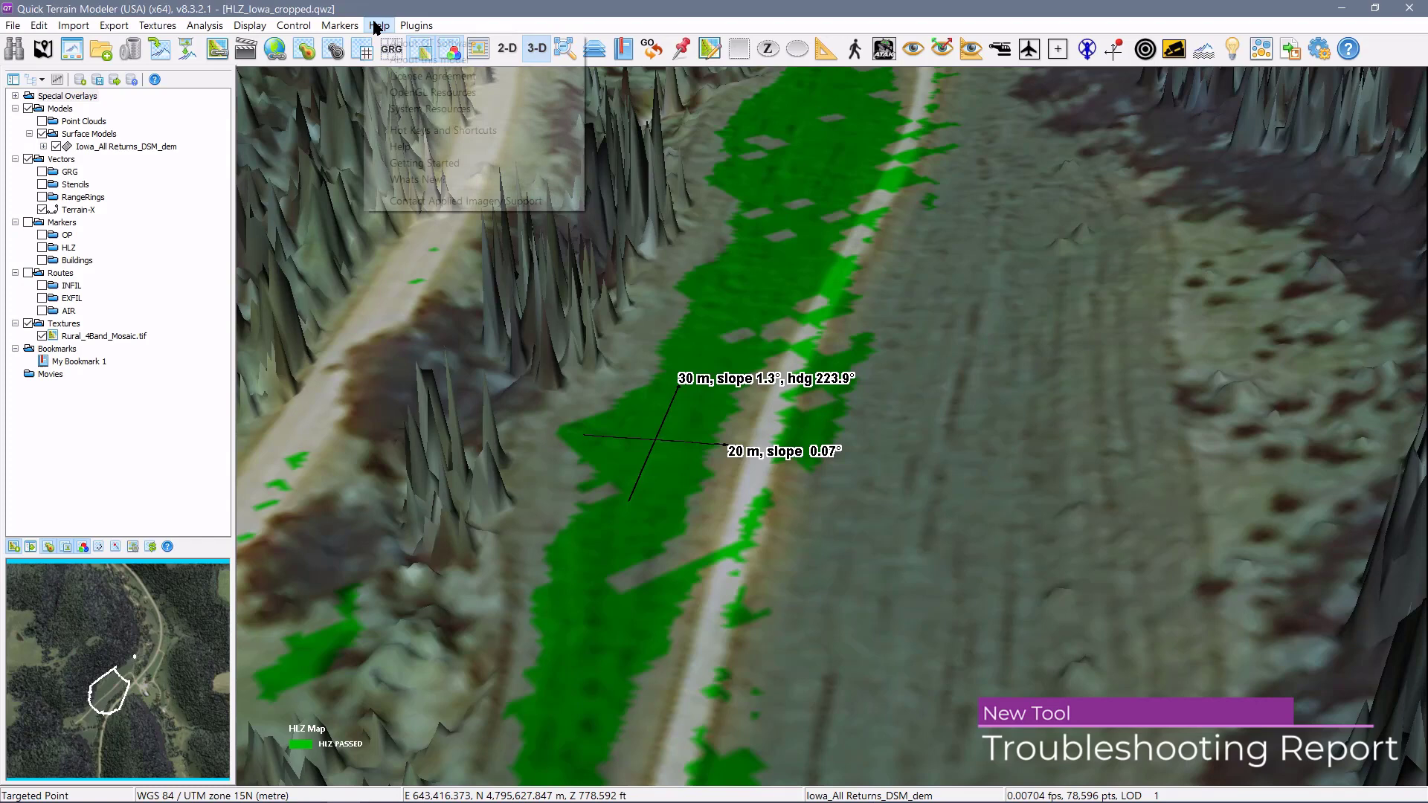
click(446, 201)
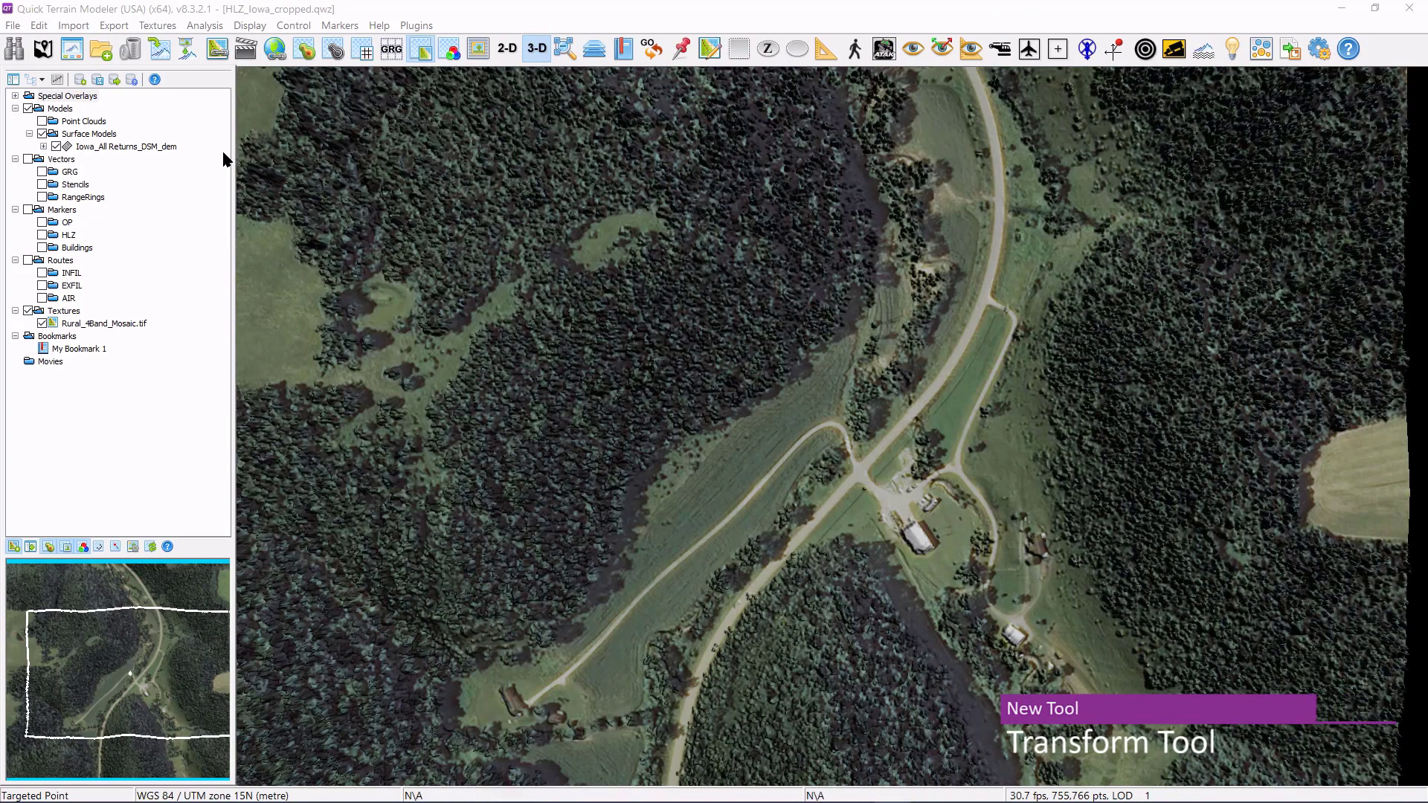
Bring up the Transform Model dialog for Iowa_All Returns_DSM_dem, with scales 1.000 and offsets 0.000.
right_click(151, 145)
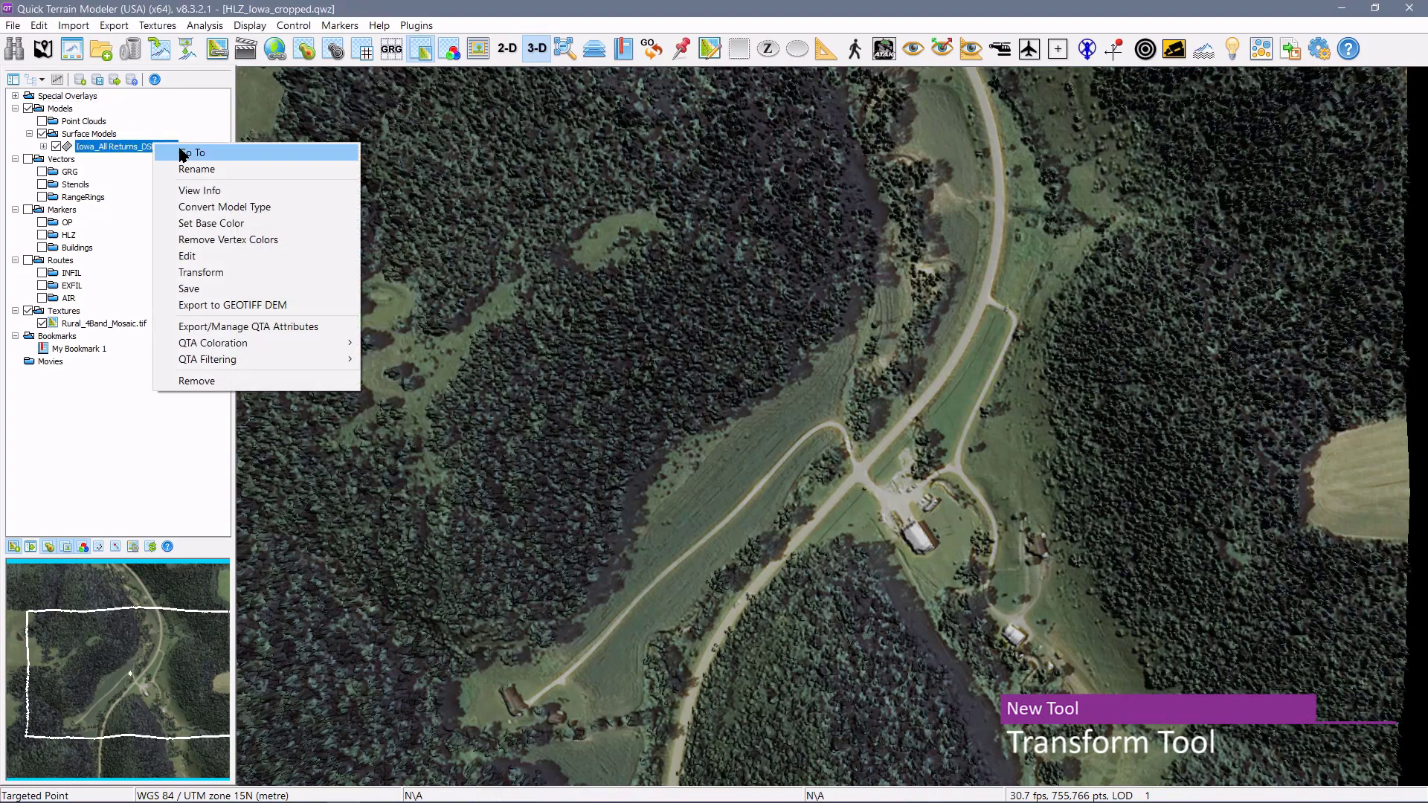
click(196, 272)
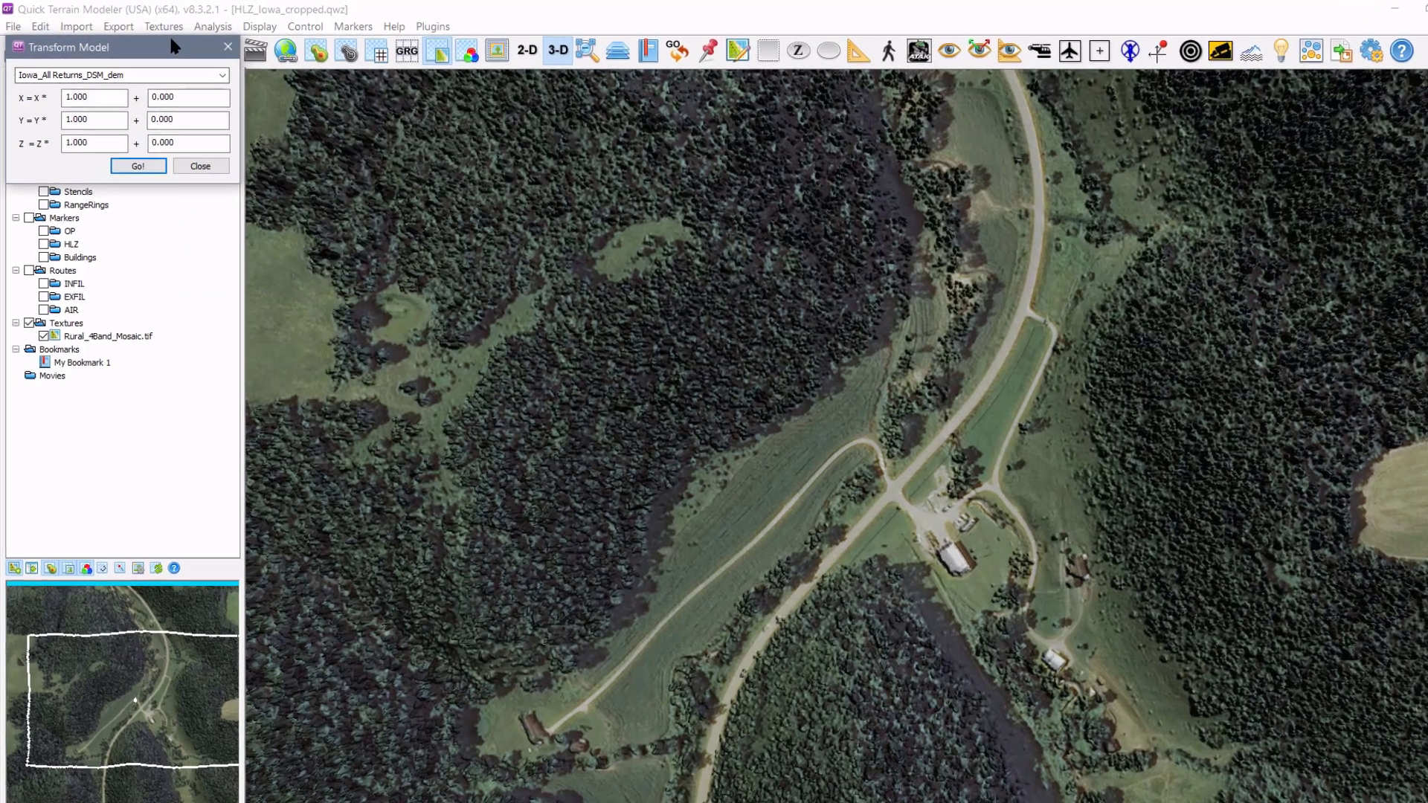
drag(164, 47, 441, 125)
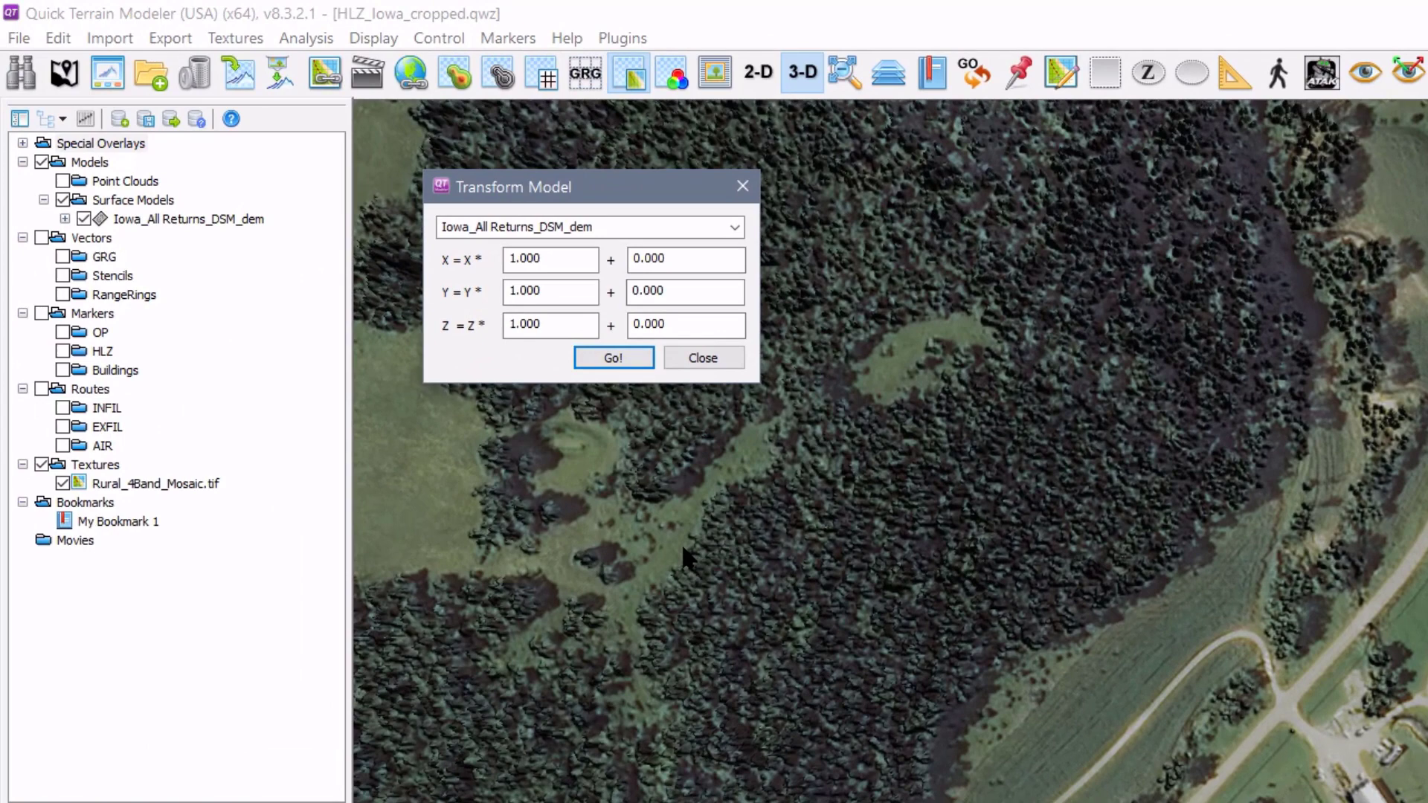